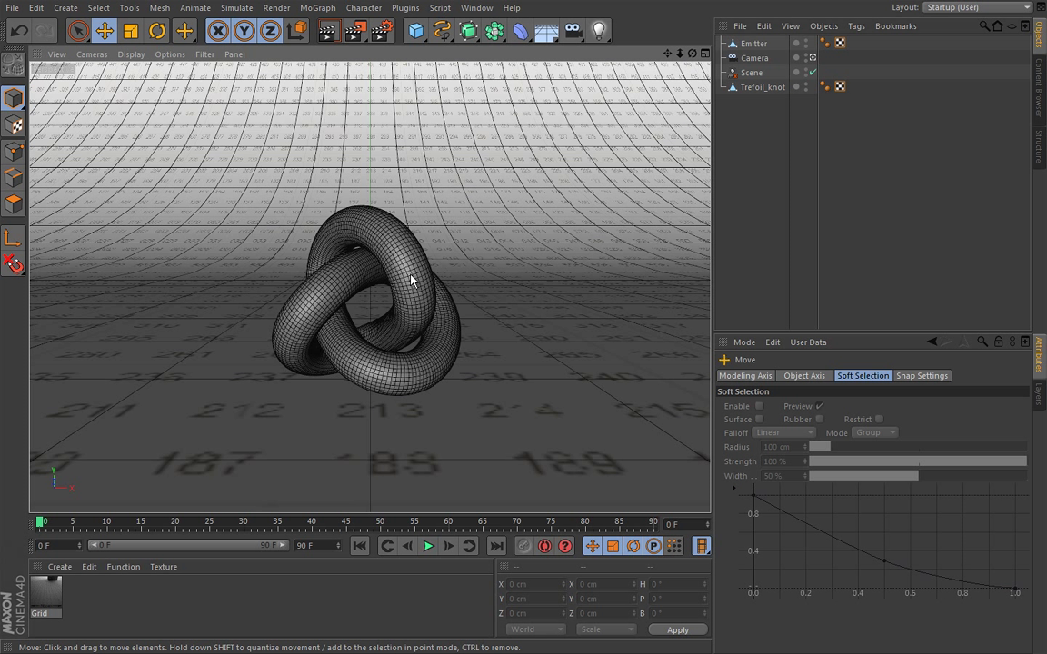
Hide Trefoil_knot and switch to the Doodle Paint tool from the V popup.
left_click(805, 84)
key("v")
mouse_move(453, 250)
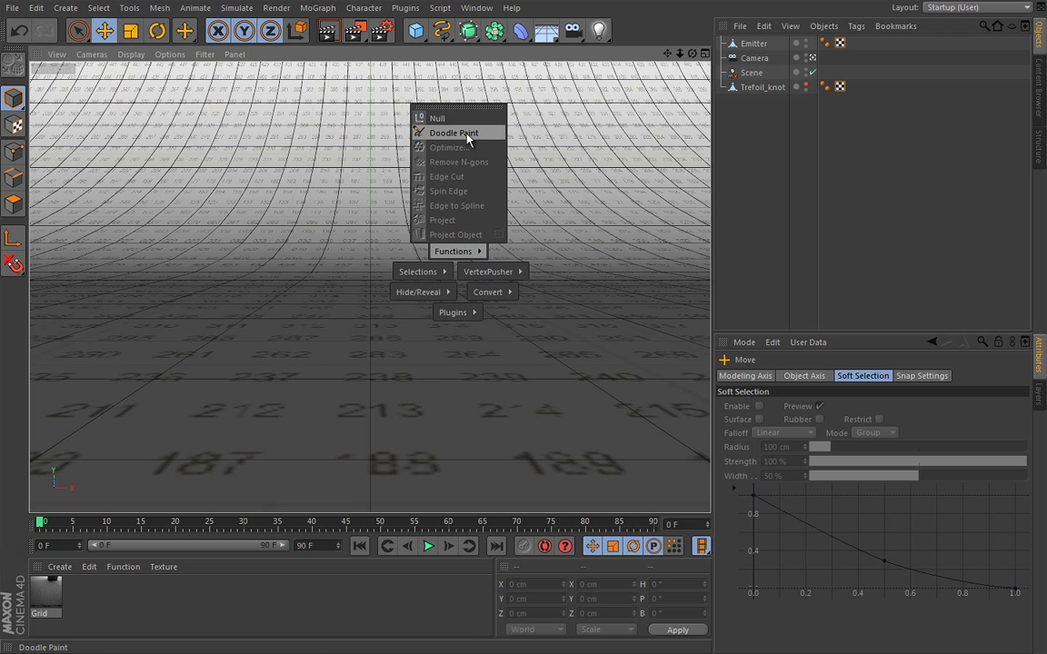
left_click(455, 133)
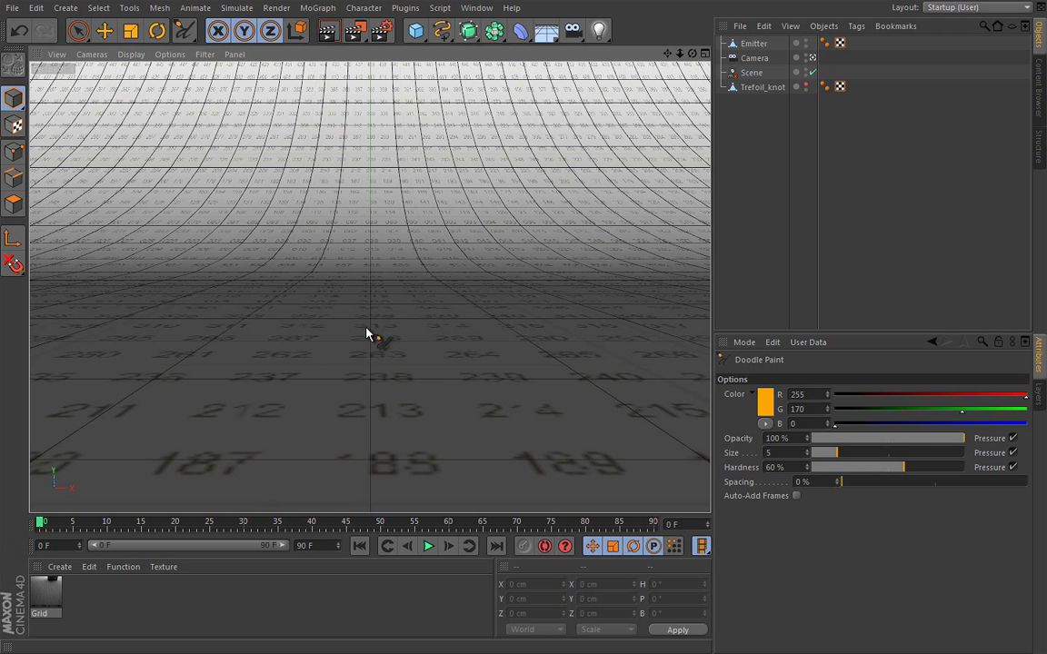
Sketch an orange balance scale with a stand, beam, strings, pans, and a weight in each pan.
mouse_move(372, 320)
left_mouse_down()
mouse_move(381, 334)
mouse_move(369, 320)
mouse_move(367, 246)
left_mouse_up()
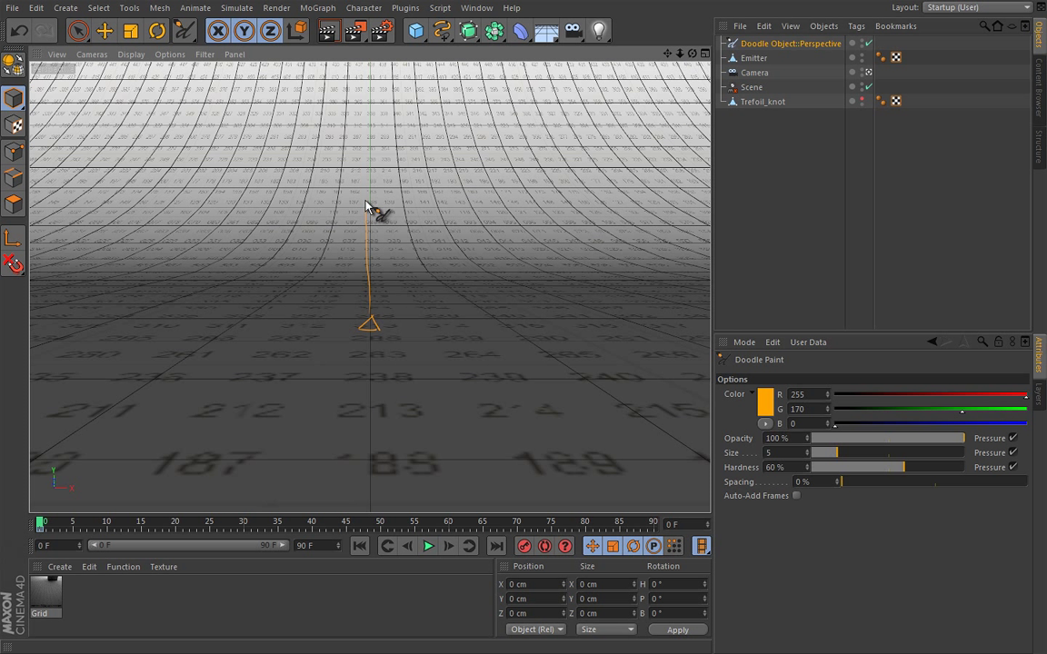
mouse_move(343, 194)
left_mouse_down()
mouse_move(314, 194)
mouse_move(401, 195)
mouse_move(300, 194)
left_mouse_up()
mouse_move(302, 196)
left_mouse_down()
mouse_move(300, 259)
mouse_move(288, 258)
mouse_move(293, 241)
mouse_move(304, 264)
mouse_move(291, 238)
left_mouse_up()
mouse_move(439, 217)
left_mouse_down()
mouse_move(436, 243)
mouse_move(422, 245)
left_mouse_up()
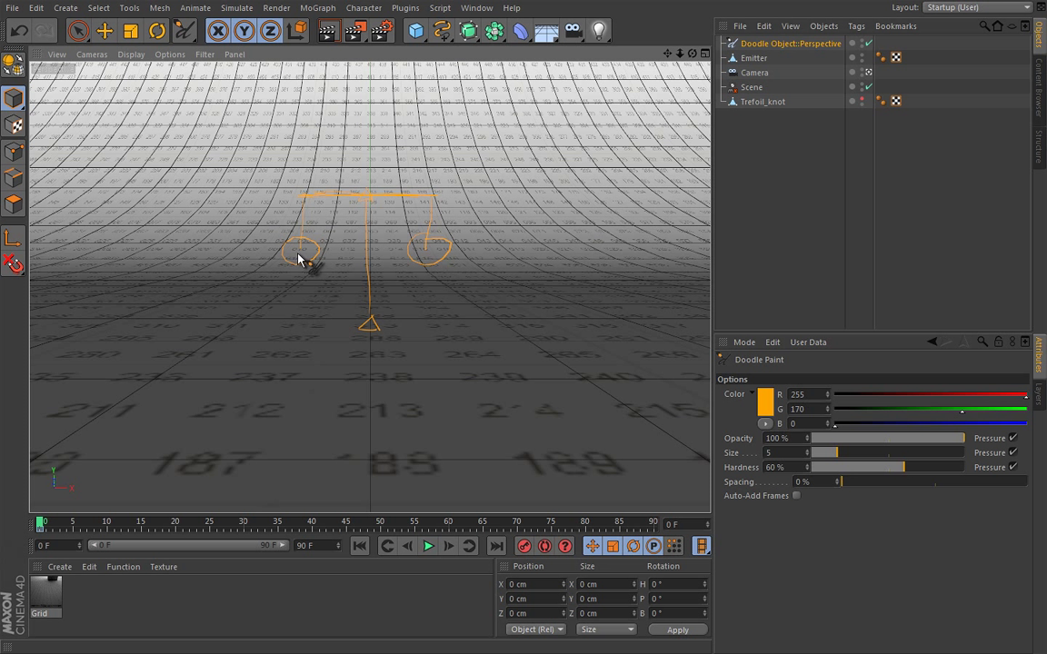
mouse_move(297, 251)
left_mouse_down()
mouse_move(307, 259)
mouse_move(299, 250)
mouse_move(265, 291)
mouse_move(293, 261)
left_mouse_up()
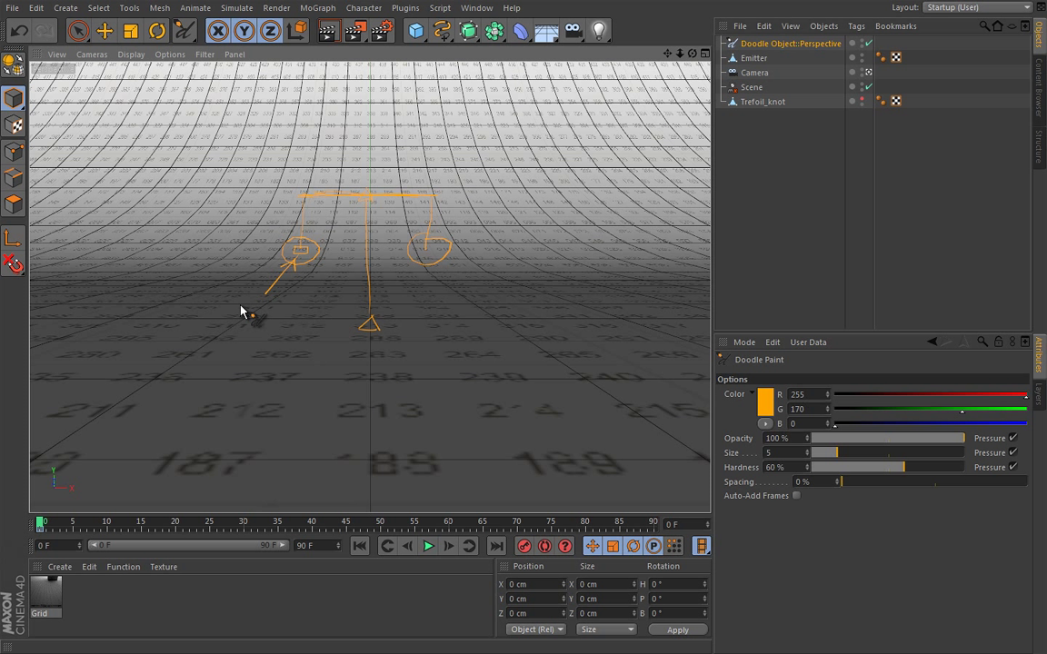
mouse_move(211, 319)
left_mouse_down()
mouse_move(223, 303)
mouse_move(227, 318)
mouse_move(281, 306)
mouse_move(289, 318)
left_mouse_up()
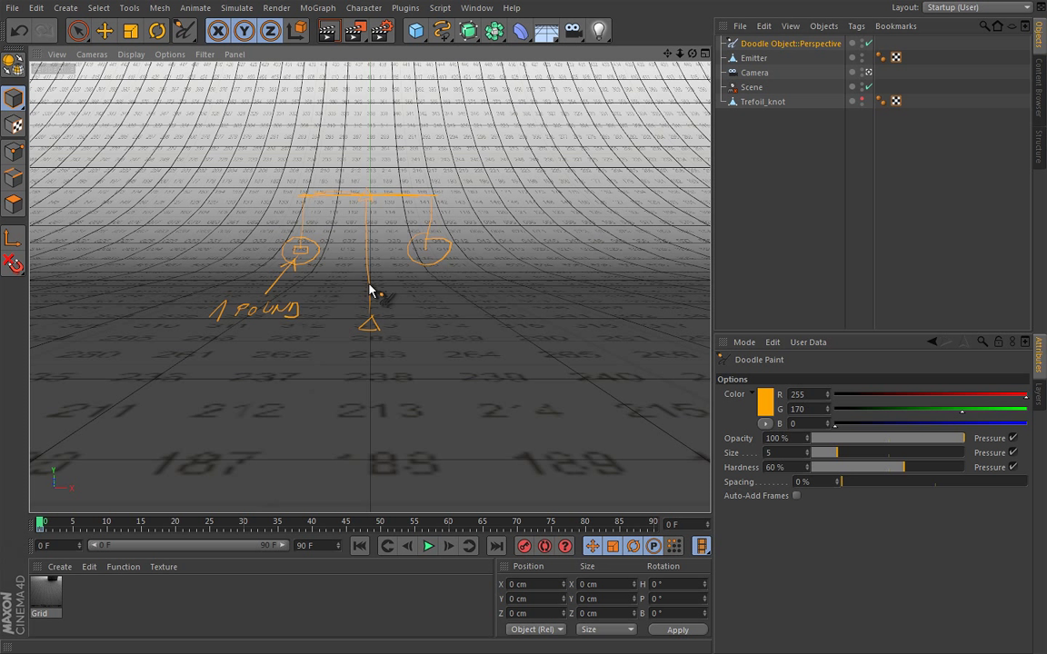
mouse_move(364, 267)
left_mouse_down()
mouse_move(337, 317)
mouse_move(376, 281)
mouse_move(402, 327)
mouse_move(336, 327)
left_mouse_up()
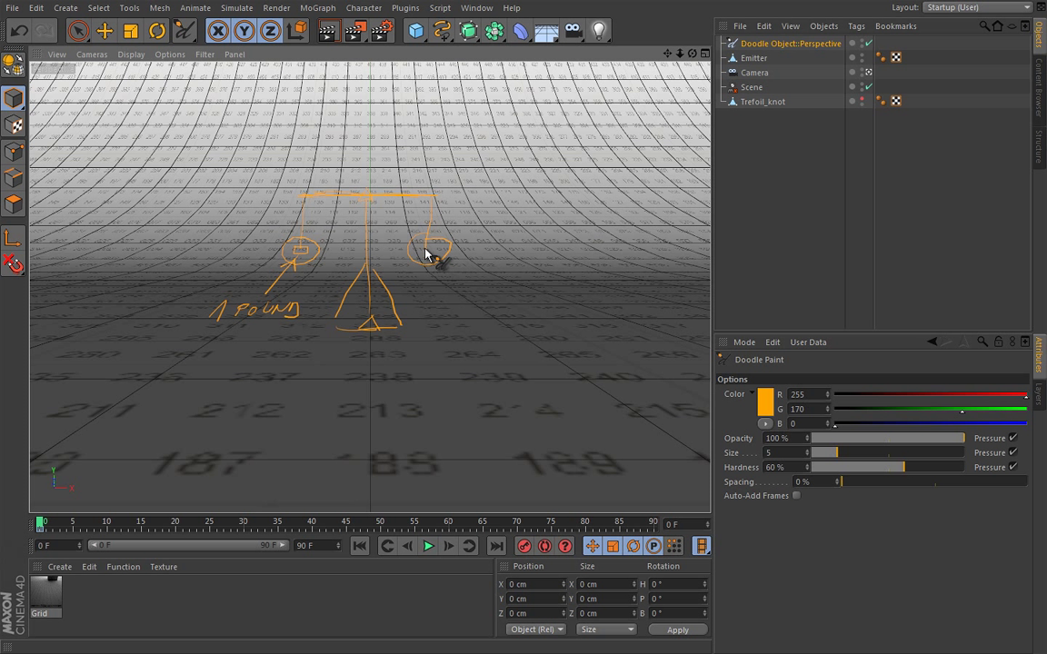
mouse_move(422, 252)
left_mouse_down()
mouse_move(442, 249)
mouse_move(454, 278)
mouse_move(545, 282)
left_mouse_up()
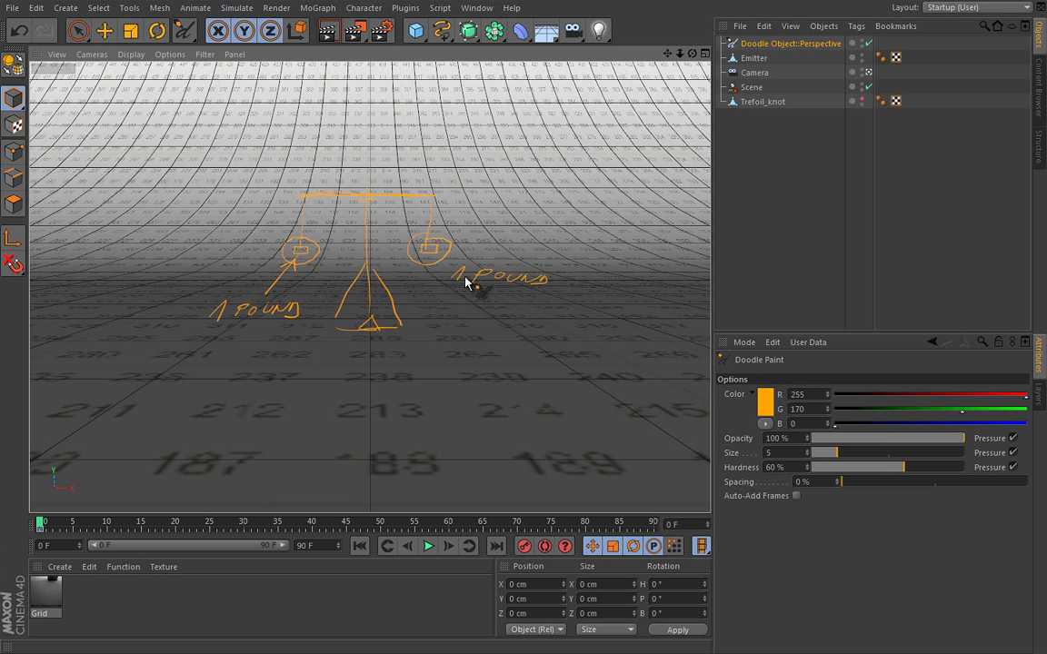
Write 100 under the right label, add a SCENE arrow under the stand, and mark both pans RED.
mouse_move(465, 273)
left_mouse_down()
mouse_move(461, 306)
mouse_move(473, 295)
left_mouse_up()
left_click_drag(493, 293, 493, 296)
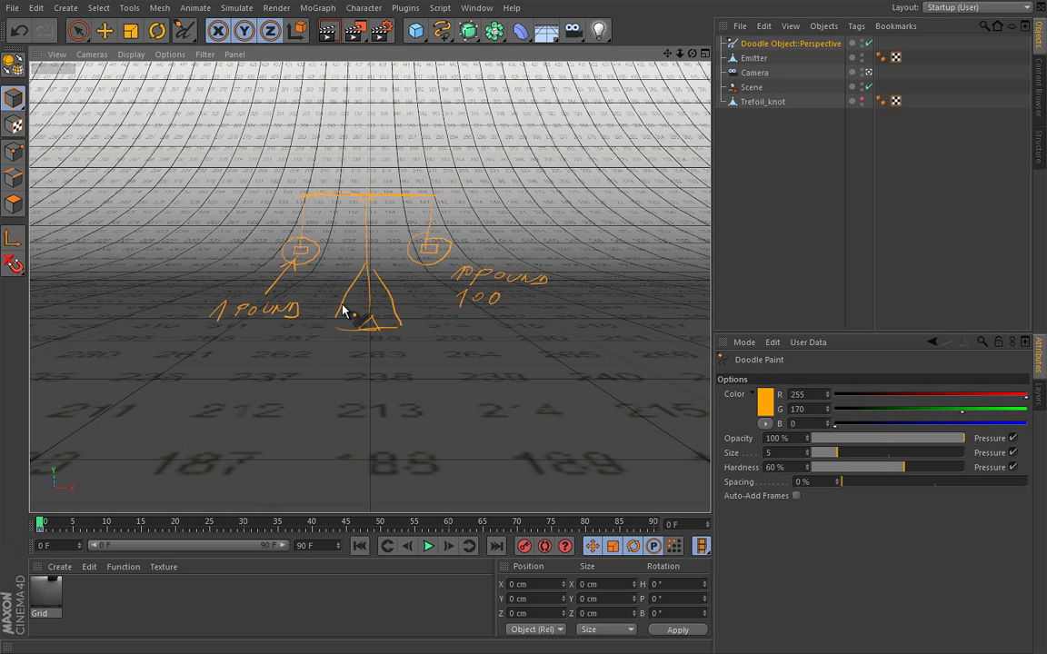
mouse_move(370, 348)
left_mouse_down()
mouse_move(357, 373)
mouse_move(422, 385)
mouse_move(427, 369)
left_mouse_up()
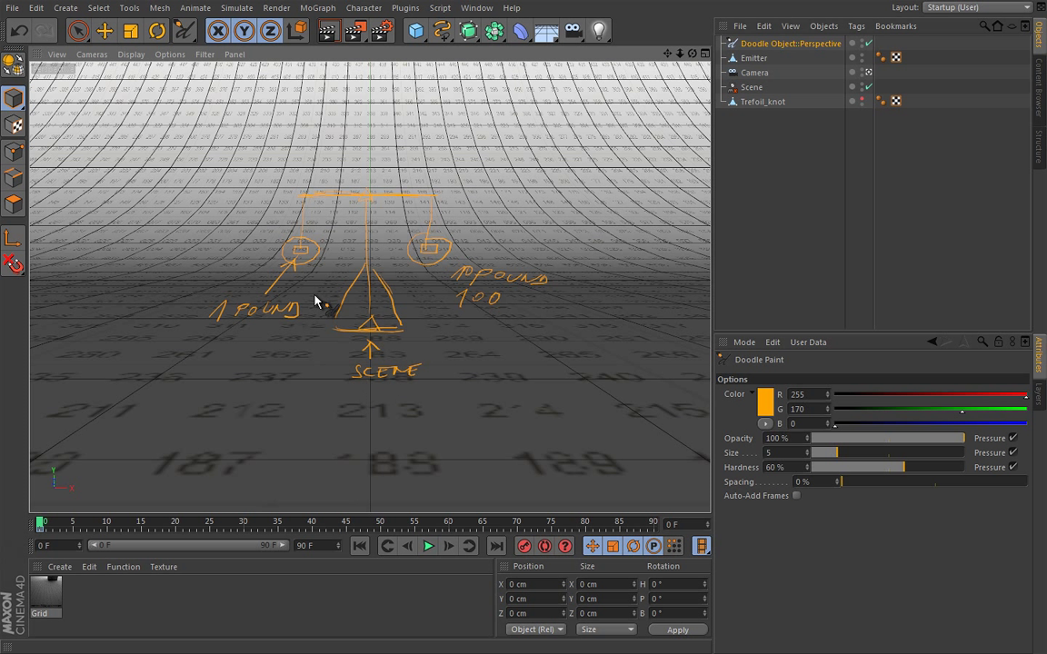
mouse_move(210, 253)
left_mouse_down()
mouse_move(213, 263)
mouse_move(236, 243)
mouse_move(275, 247)
mouse_move(270, 258)
left_mouse_up()
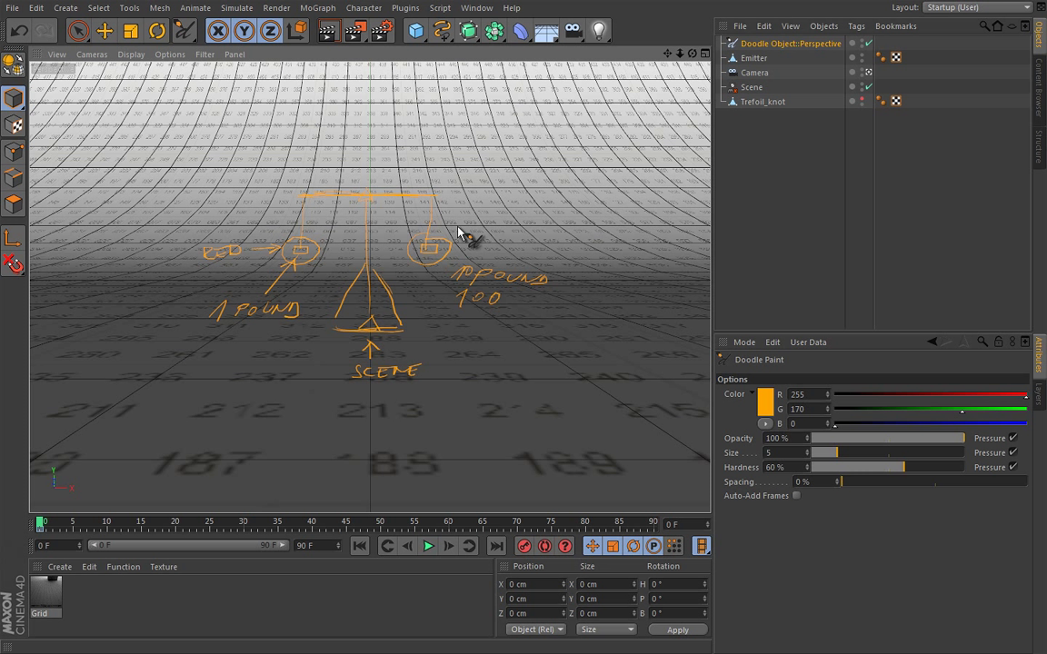
mouse_move(459, 233)
left_mouse_down()
mouse_move(484, 231)
mouse_move(443, 233)
mouse_move(451, 229)
left_mouse_up()
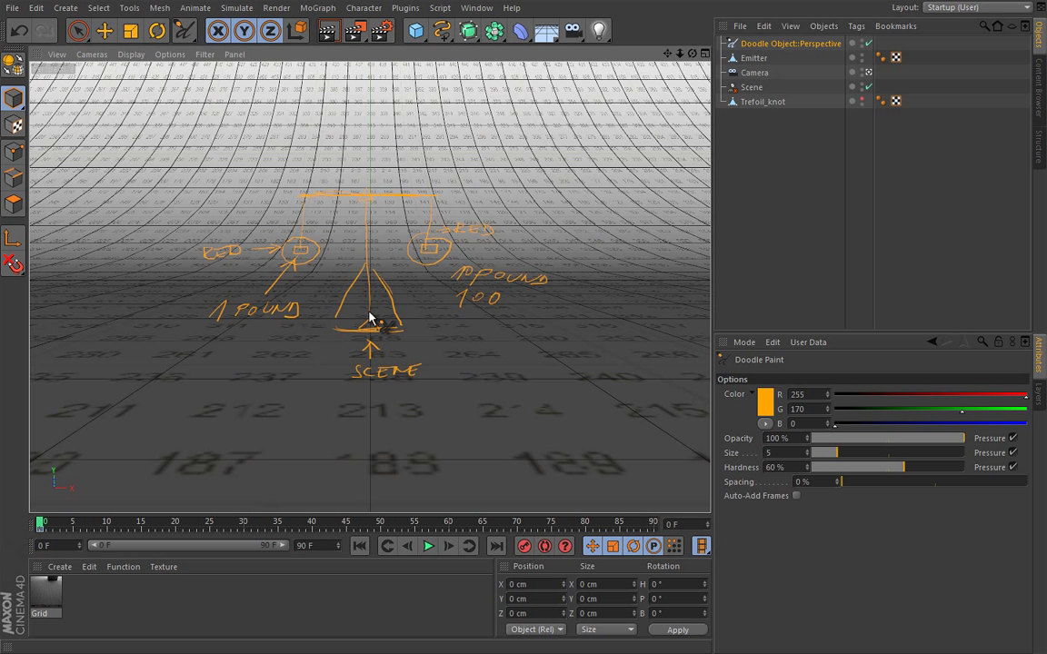
Delete the Doodle Object, then select Emitter and zoom out to find its small plane.
left_click(786, 44)
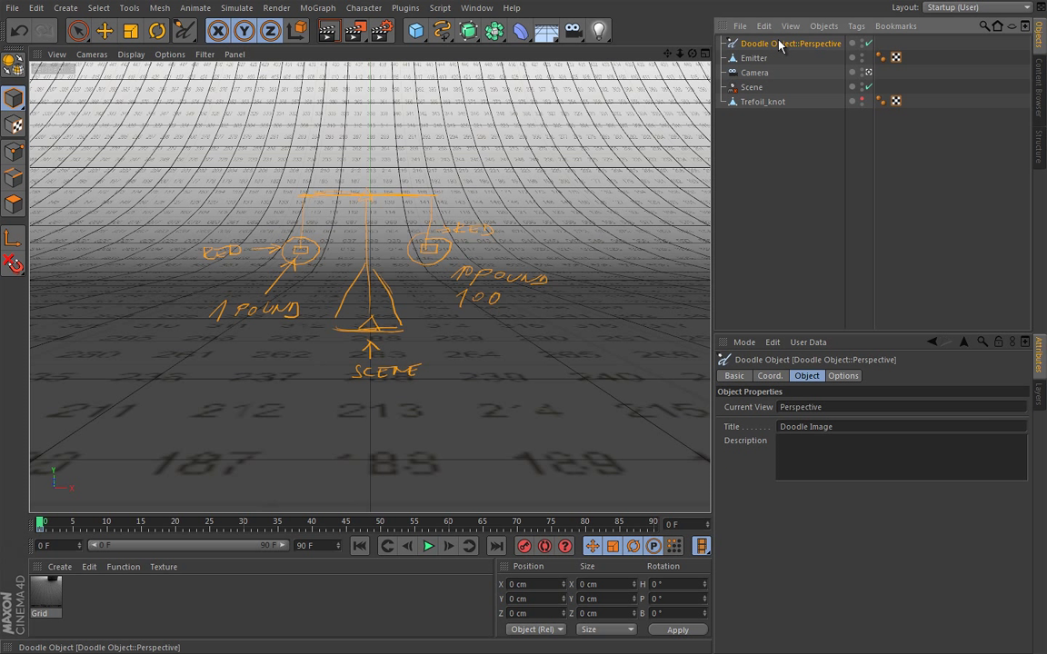
key("Delete")
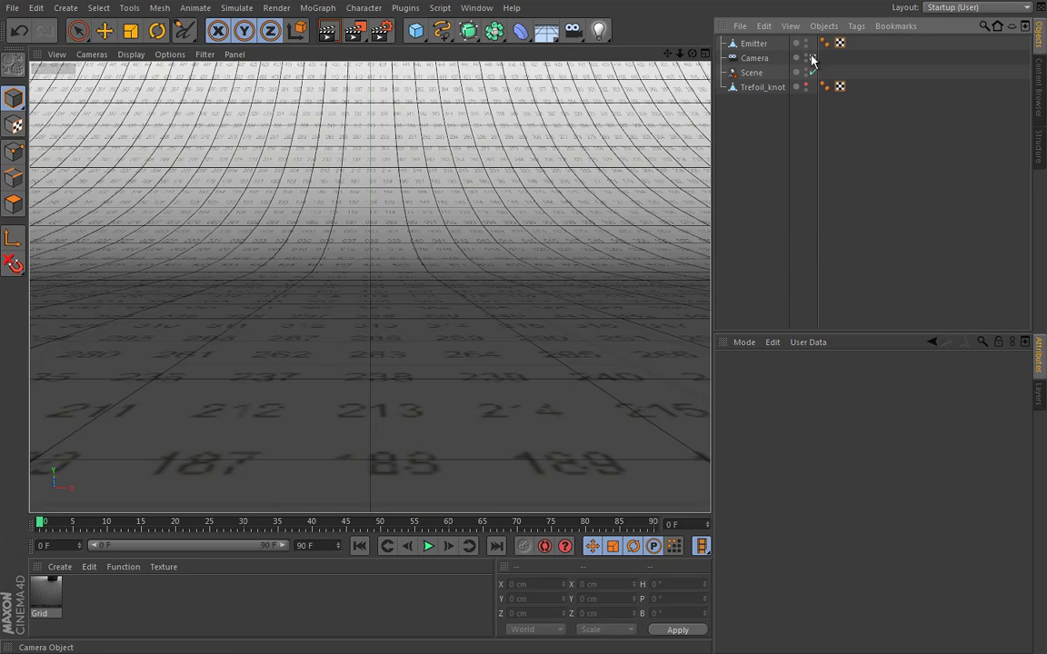
left_click(805, 58)
left_click(754, 44)
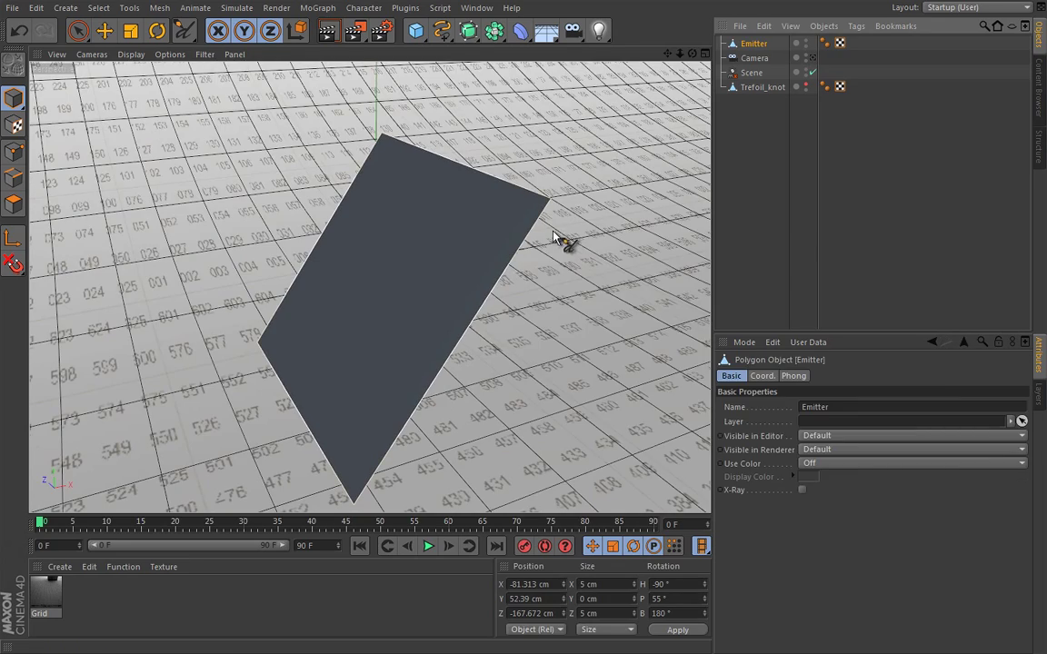
key("e")
scroll(564, 238, "down", 5)
left_click_drag(519, 250, 414, 276, "alt")
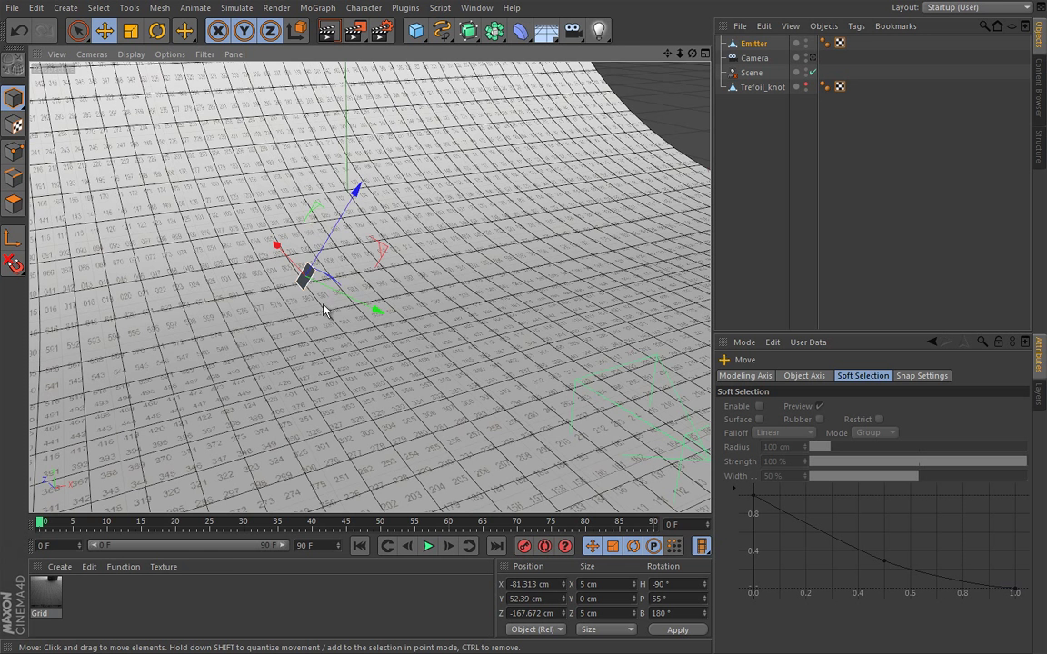
Unhide Trefoil_knot and collapse the scene sections to reveal Default Exposure: EV 7, ISO 100, fStop 11.2.
left_click(812, 57)
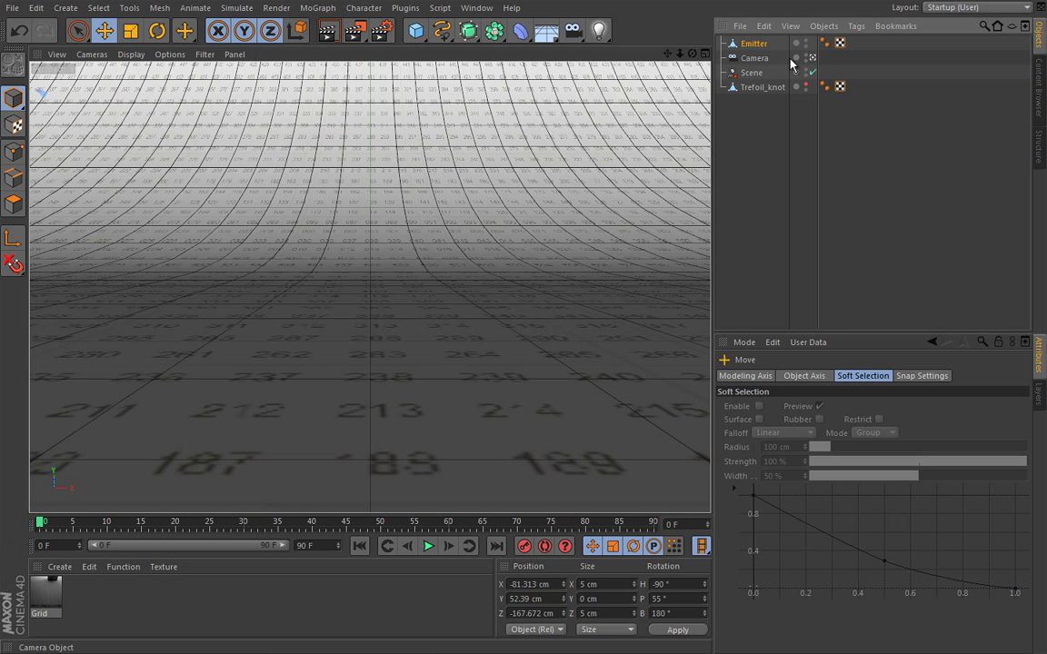
left_click(754, 73)
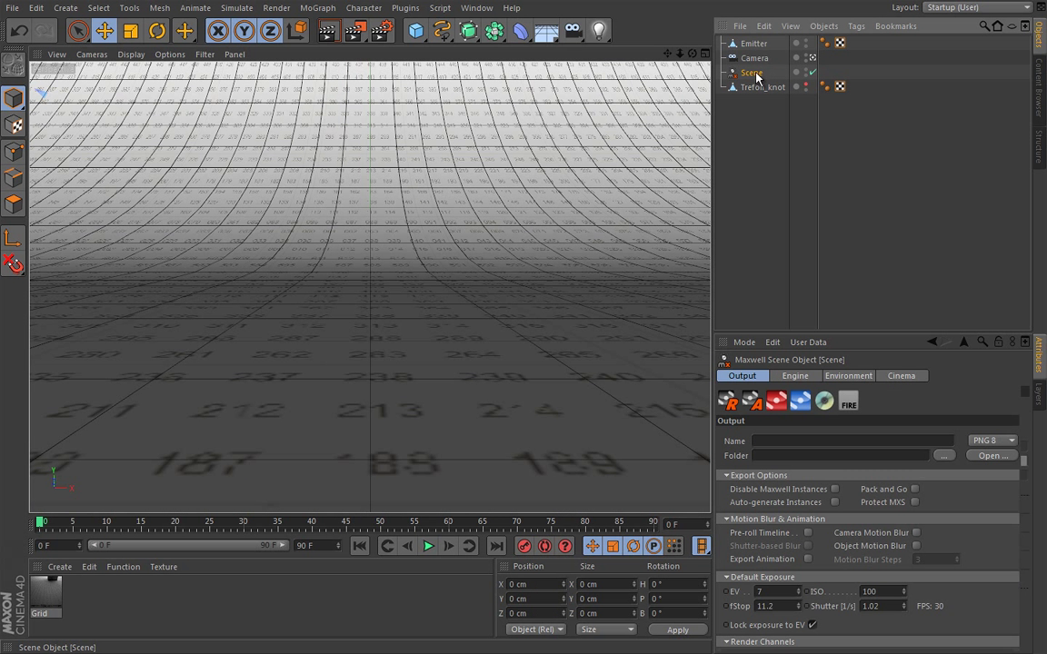
left_click(806, 84)
left_click(726, 475)
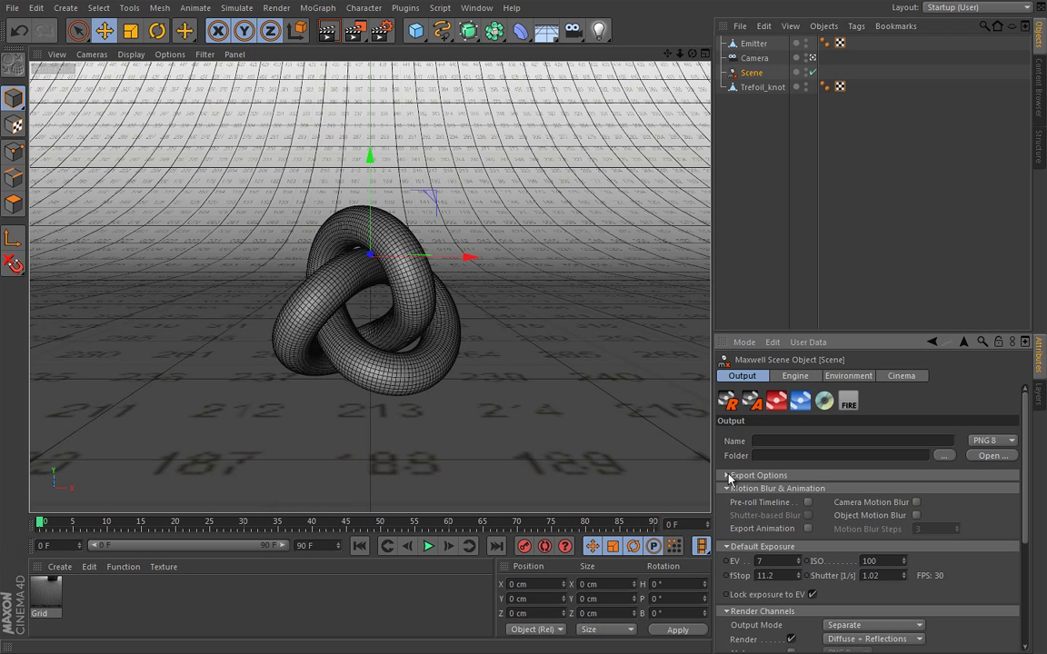
left_click(725, 489)
left_click(726, 566)
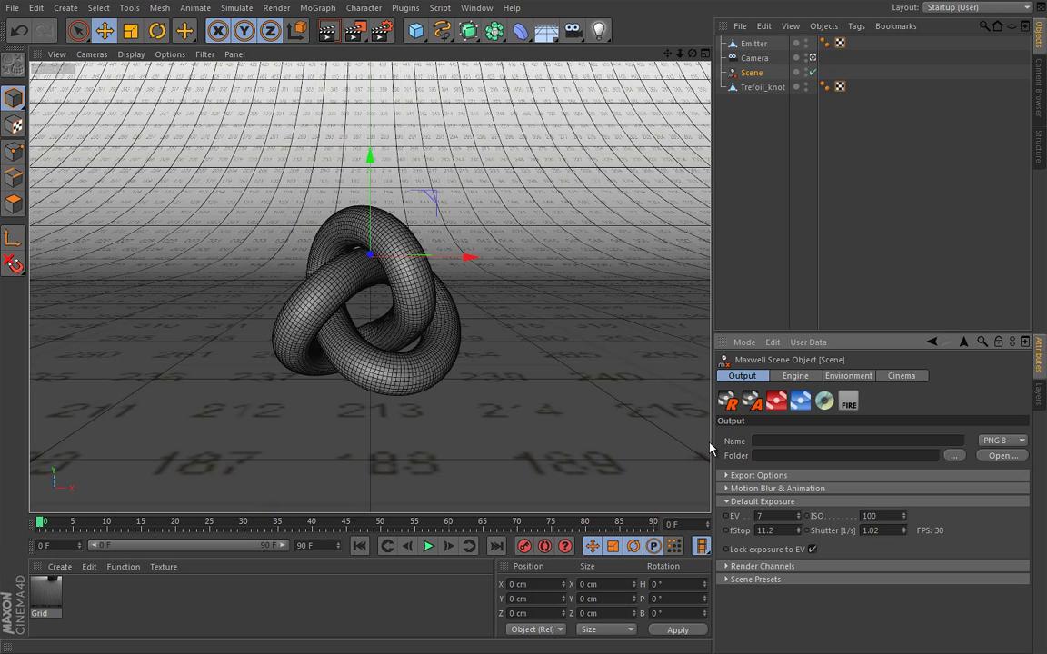
Create a white 40-watt emitter material with the Emitter Wizard.
double_click(46, 591)
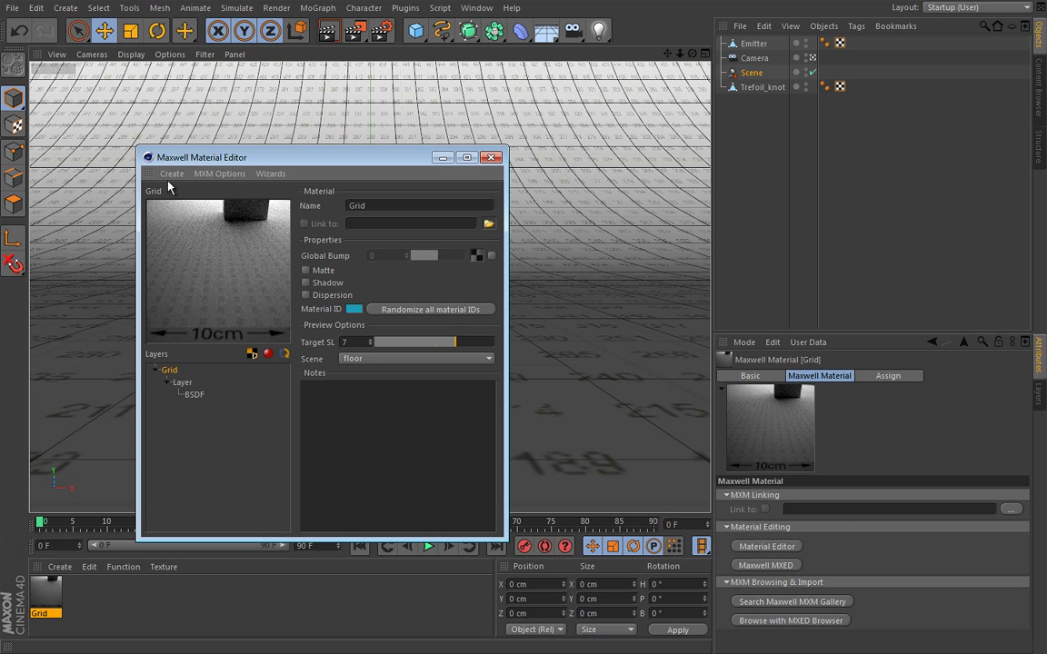
left_click(172, 174)
mouse_move(191, 219)
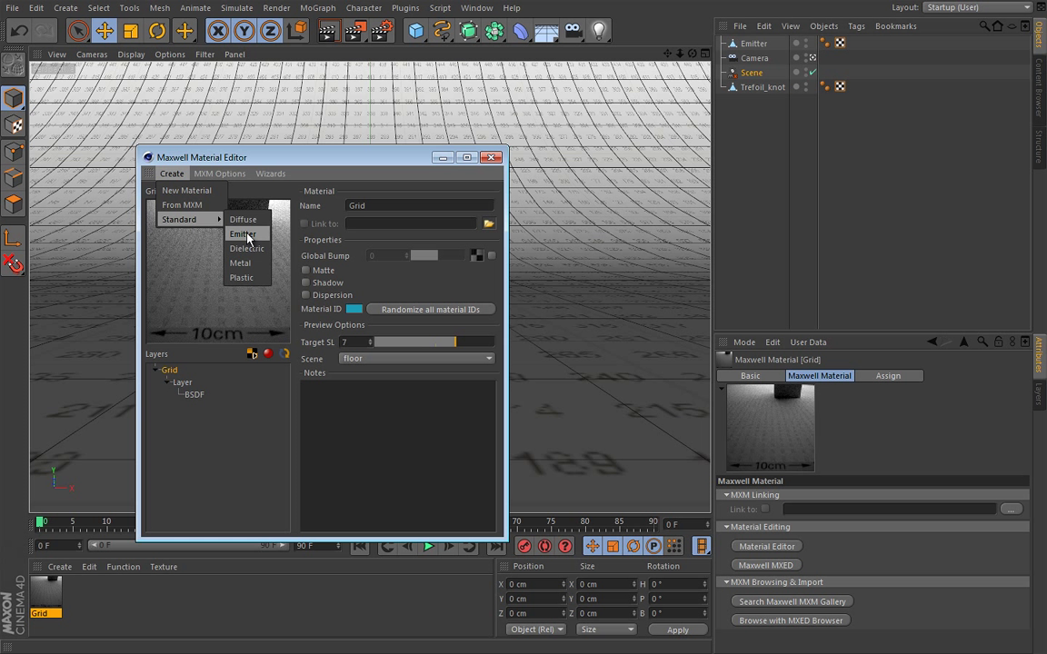
left_click(243, 234)
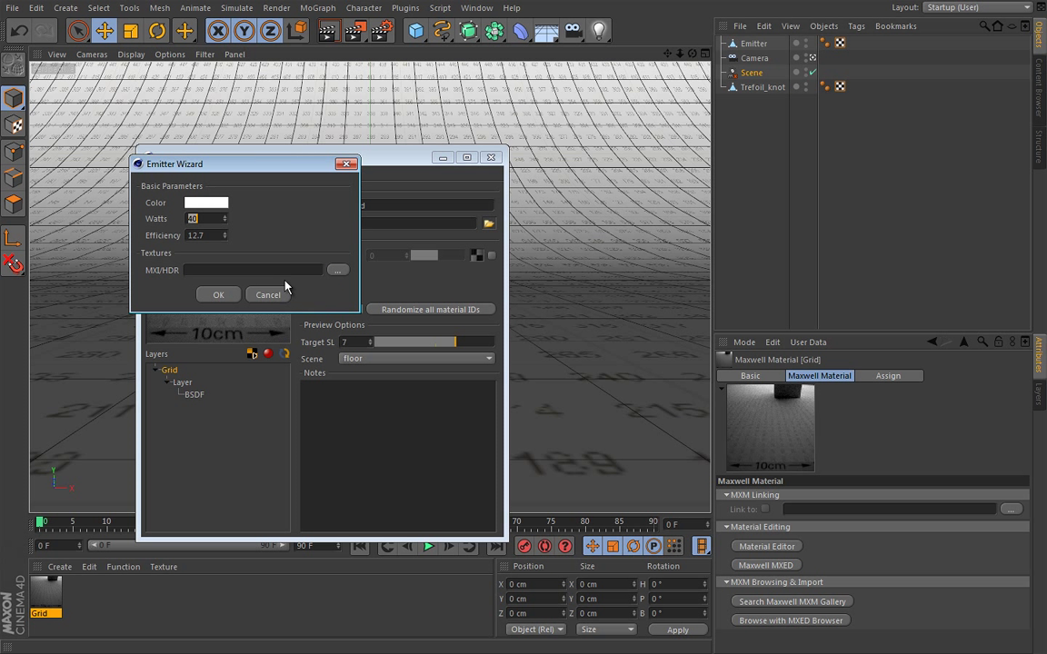
left_click(211, 207)
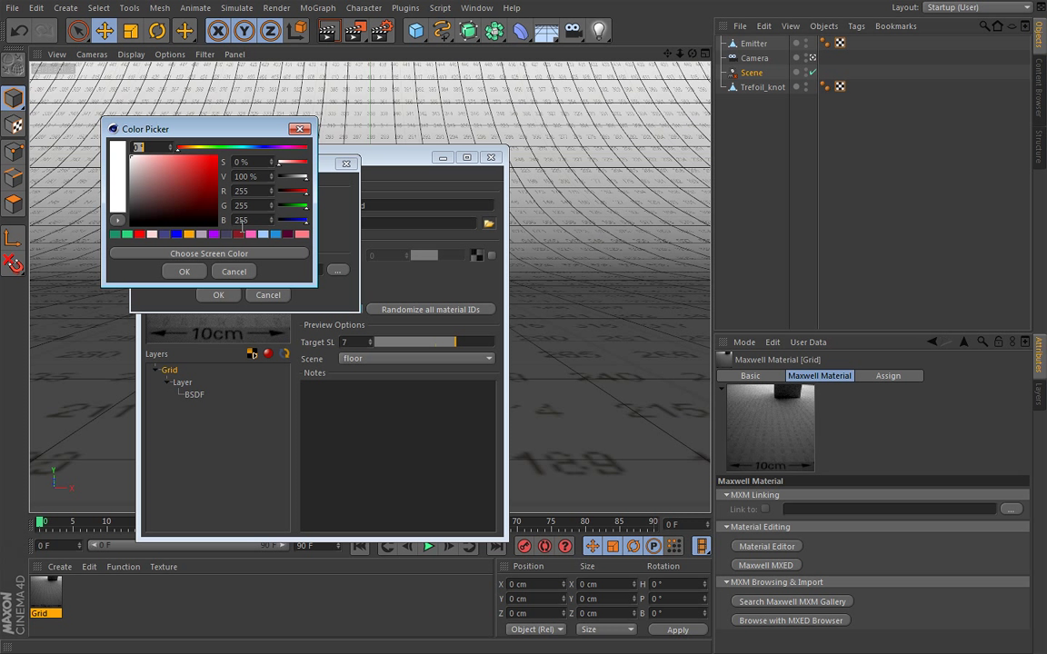
left_click(198, 274)
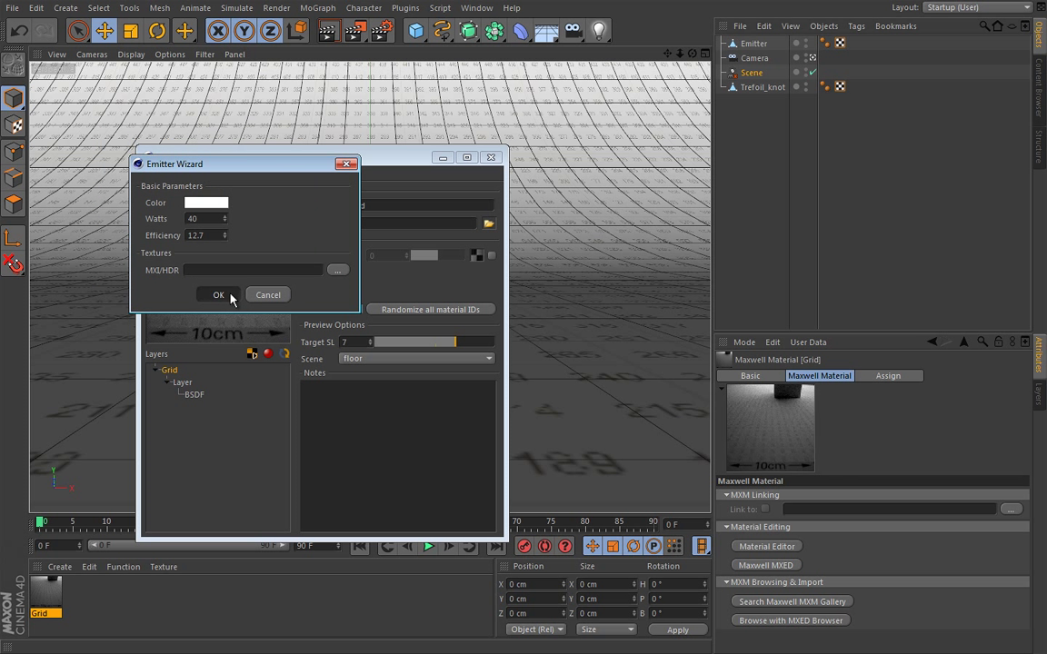
left_click(218, 294)
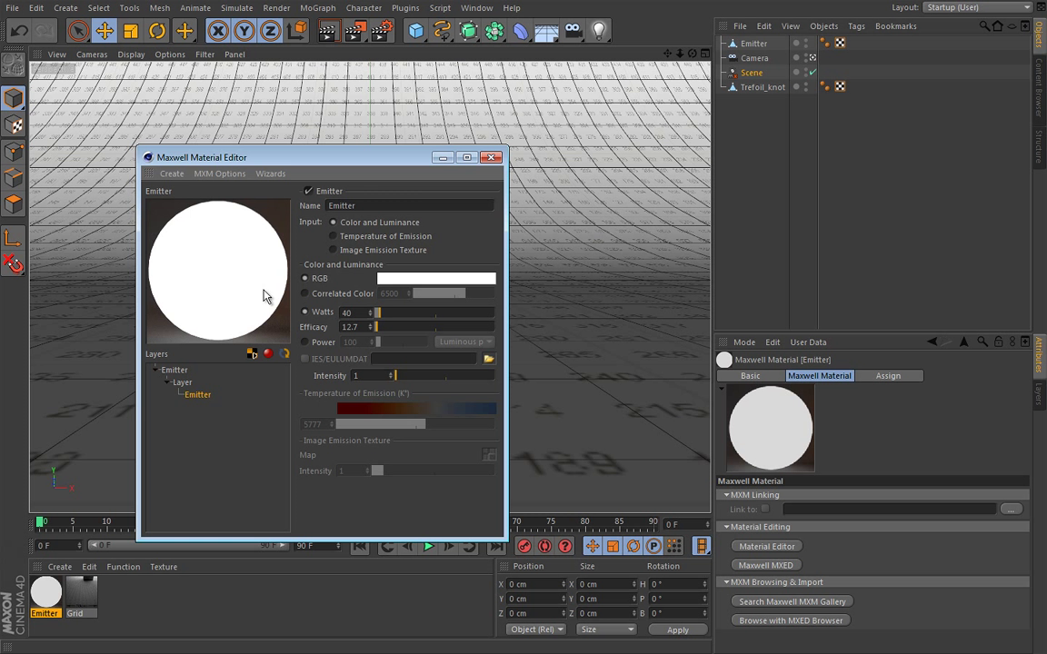
Assign the Emitter material to the Emitter object and move the Maxwell Fire window aside.
left_click(491, 157)
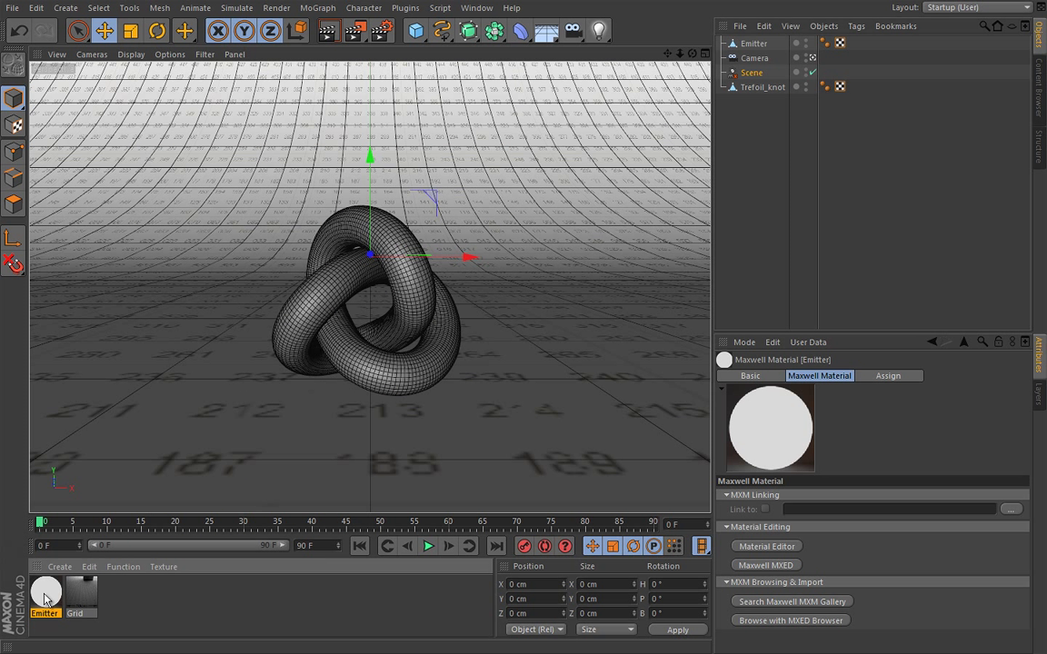
left_click_drag(46, 596, 528, 269)
left_click_drag(754, 46, 754, 45)
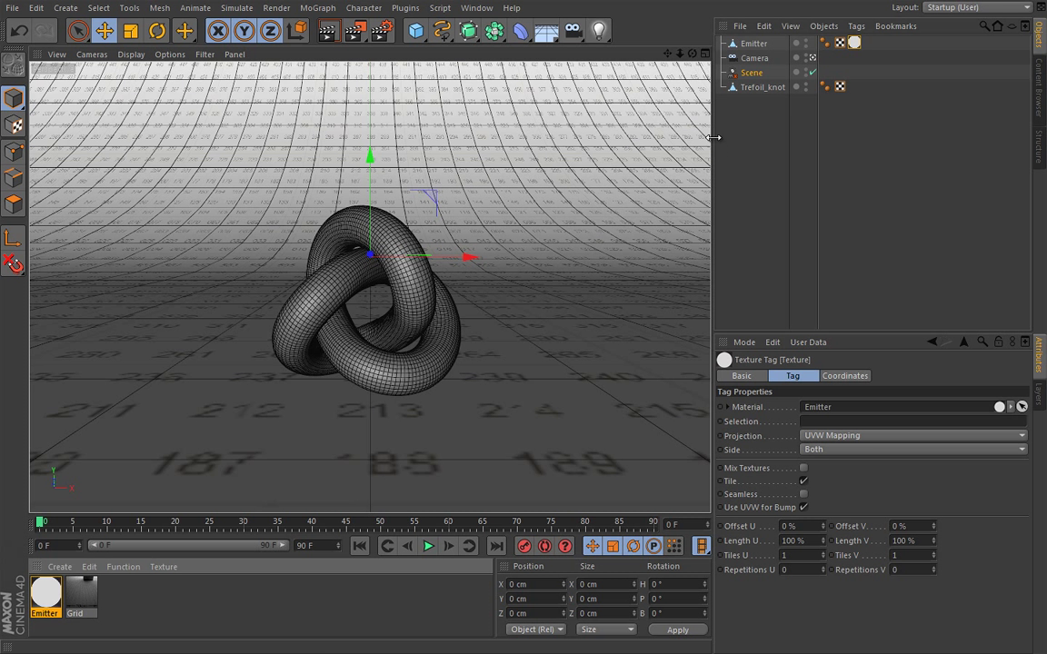
left_click_drag(637, 43, 411, 172)
Render the emitter-lit grey knot in an enlarged Maxwell Fire preview, then stop it.
left_click(752, 72)
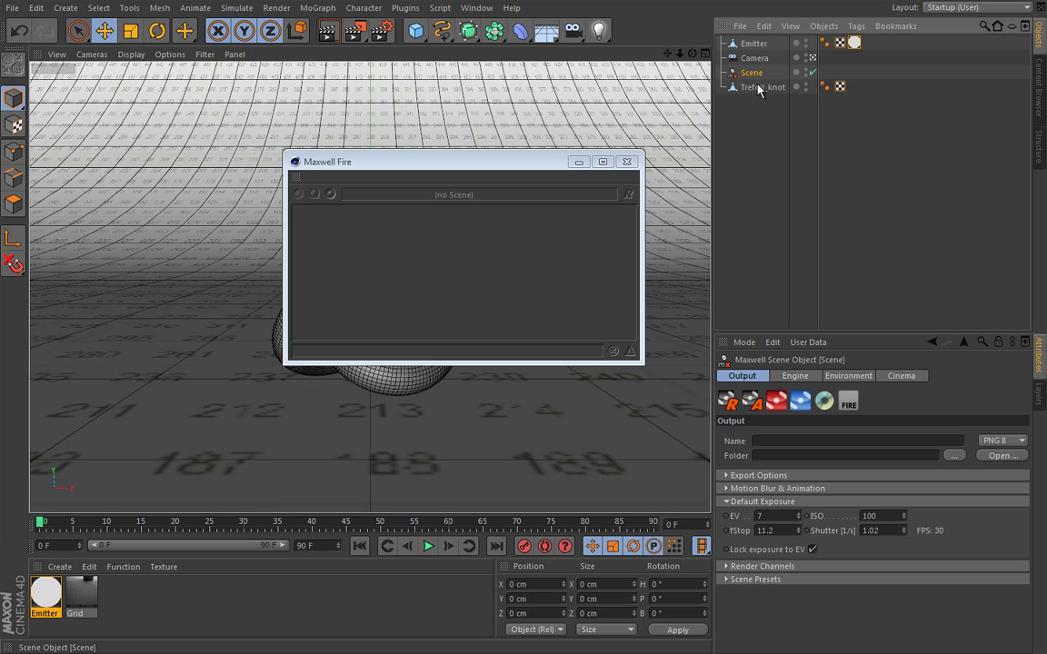
left_click(848, 400)
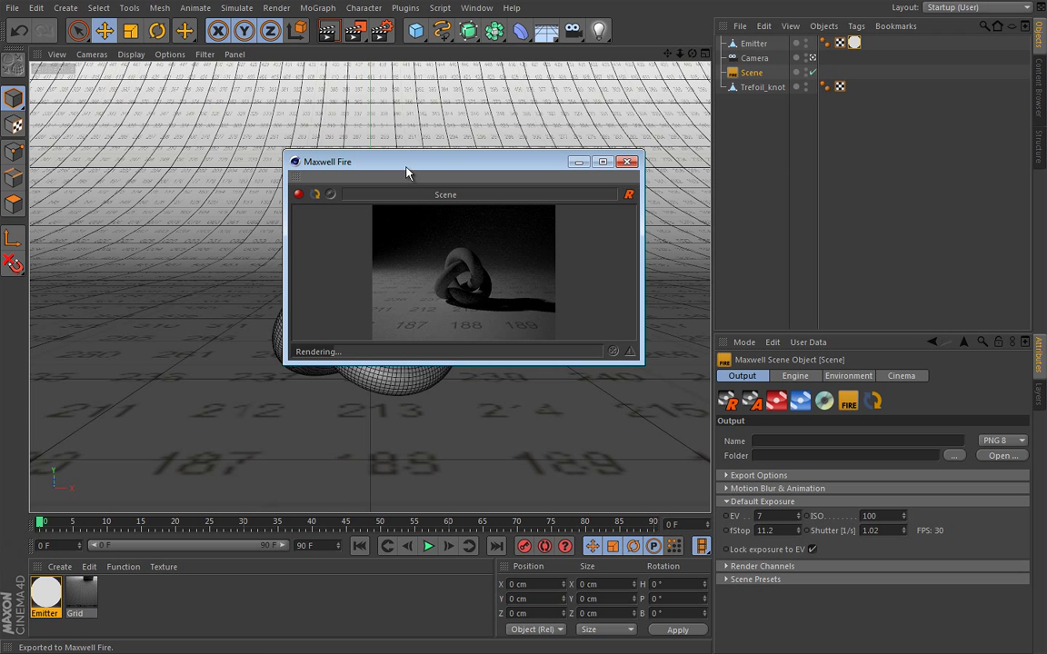
left_click_drag(406, 173, 357, 151)
left_click_drag(238, 356, 133, 470)
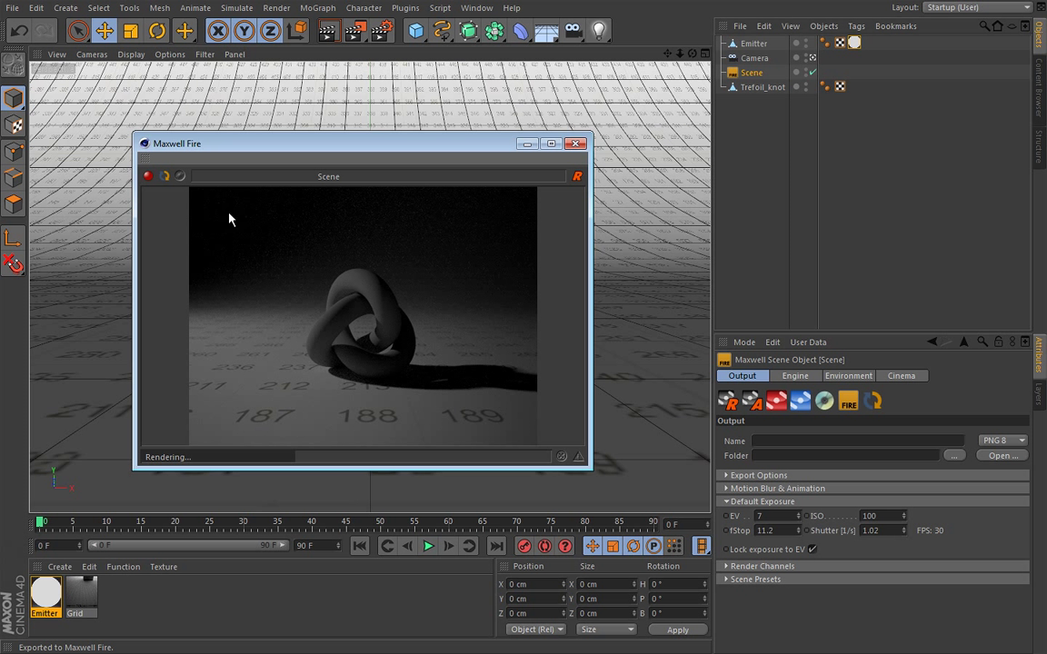
left_click(148, 175)
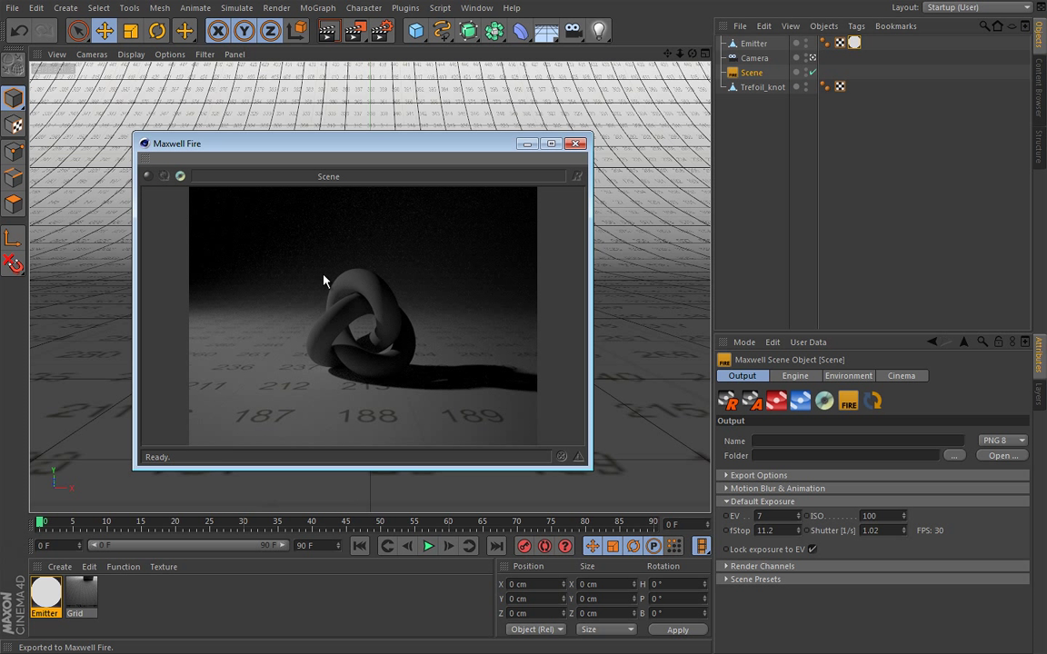
left_click(56, 601)
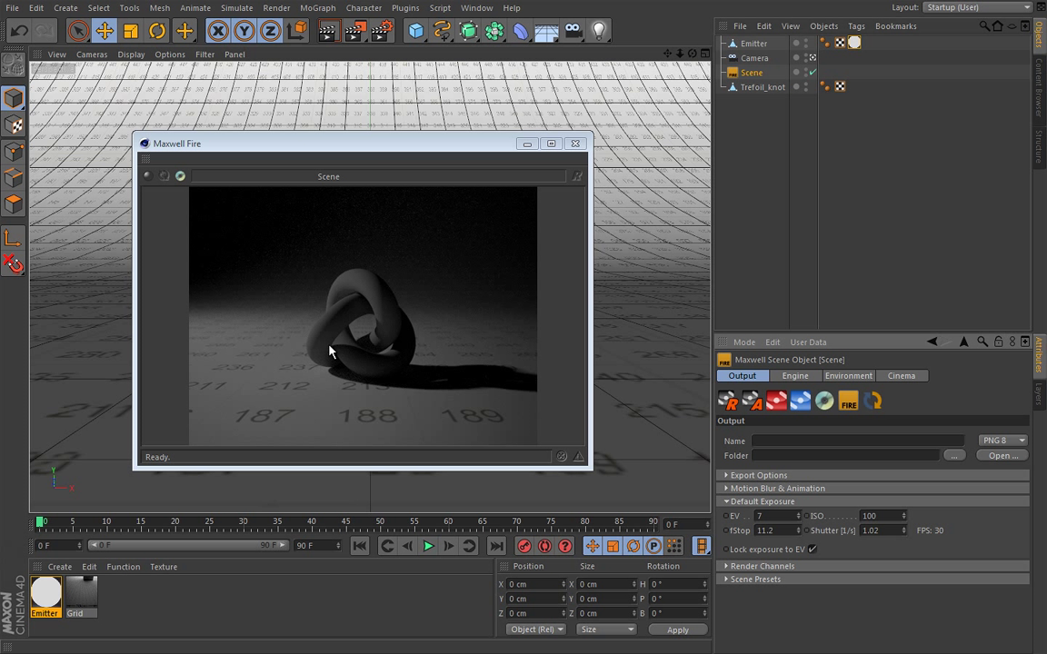
Add a new Maxwell Material with white Reflectance 0° beside the Emitter and Grid materials.
double_click(86, 599)
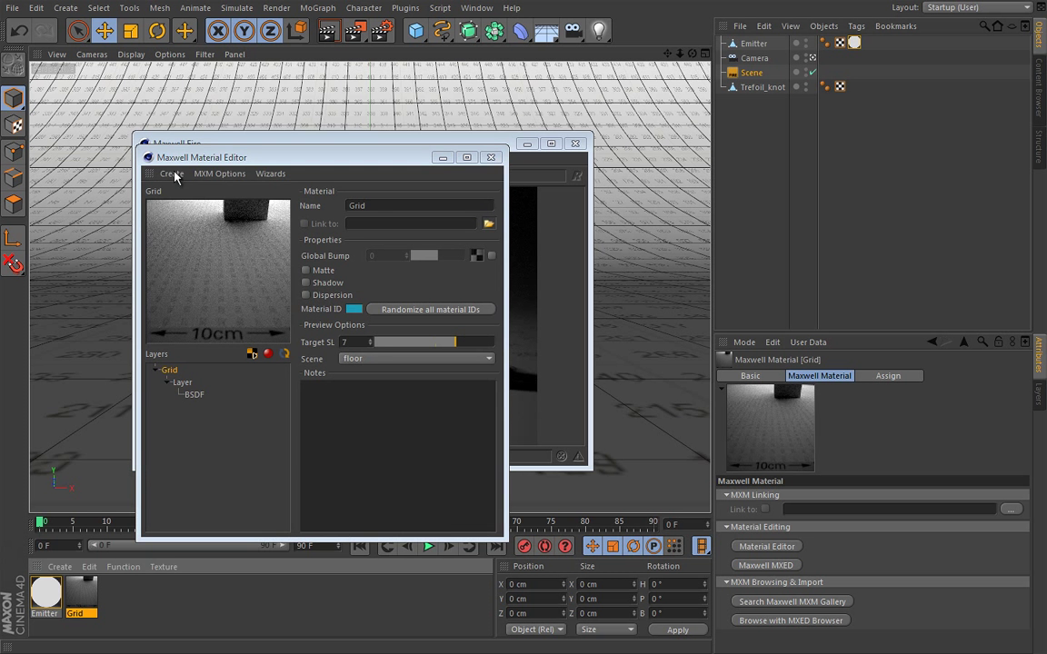
left_click(172, 173)
left_click(179, 191)
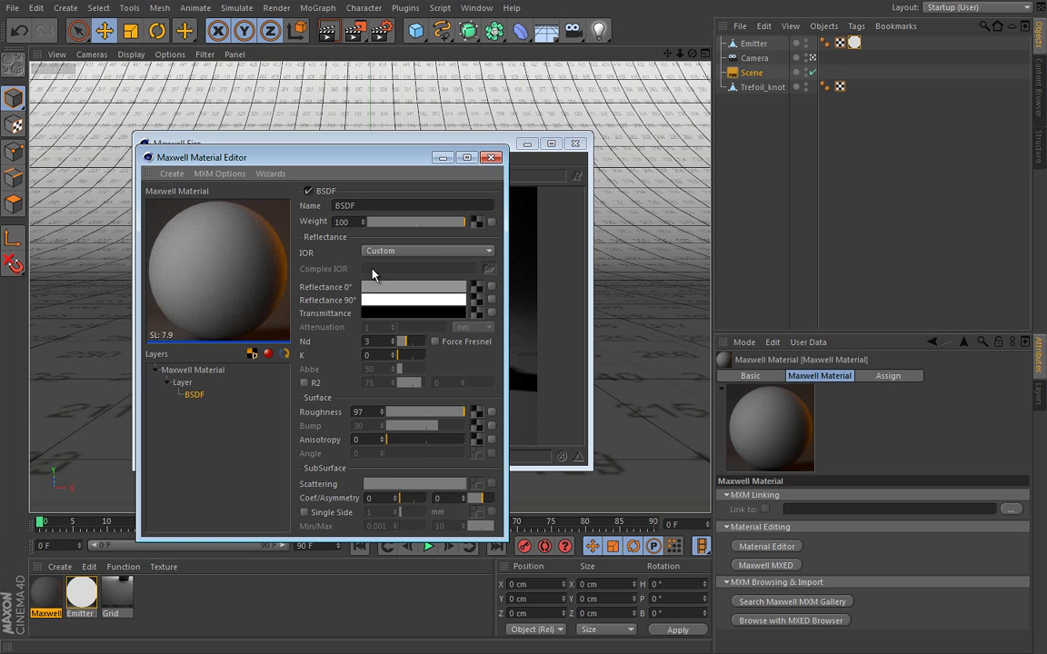
left_click(427, 289)
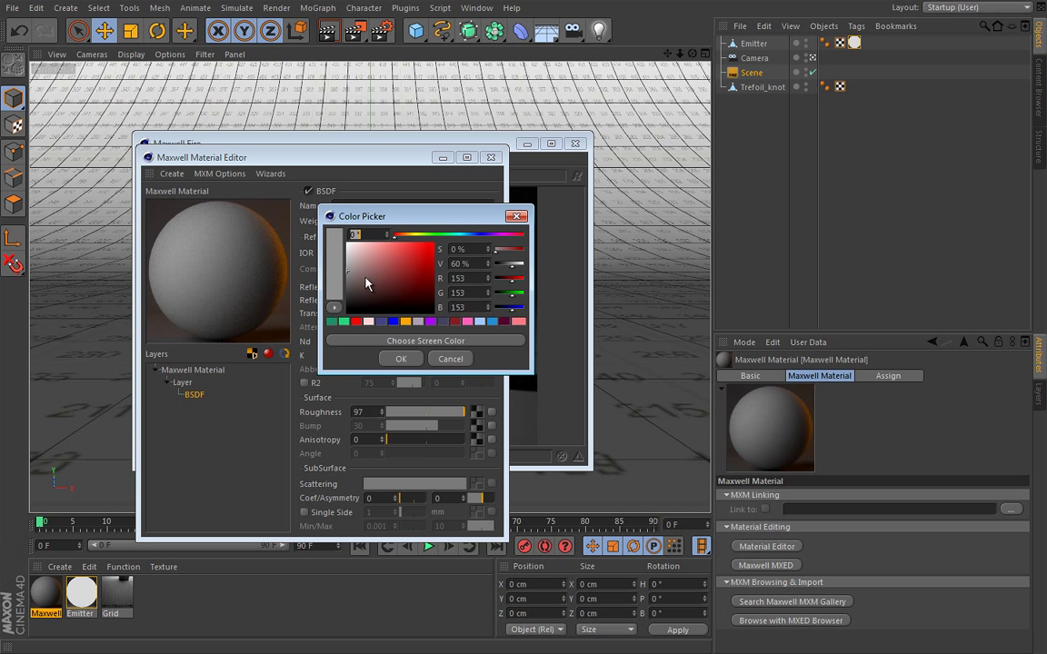
left_click_drag(366, 283, 347, 240)
left_click(401, 359)
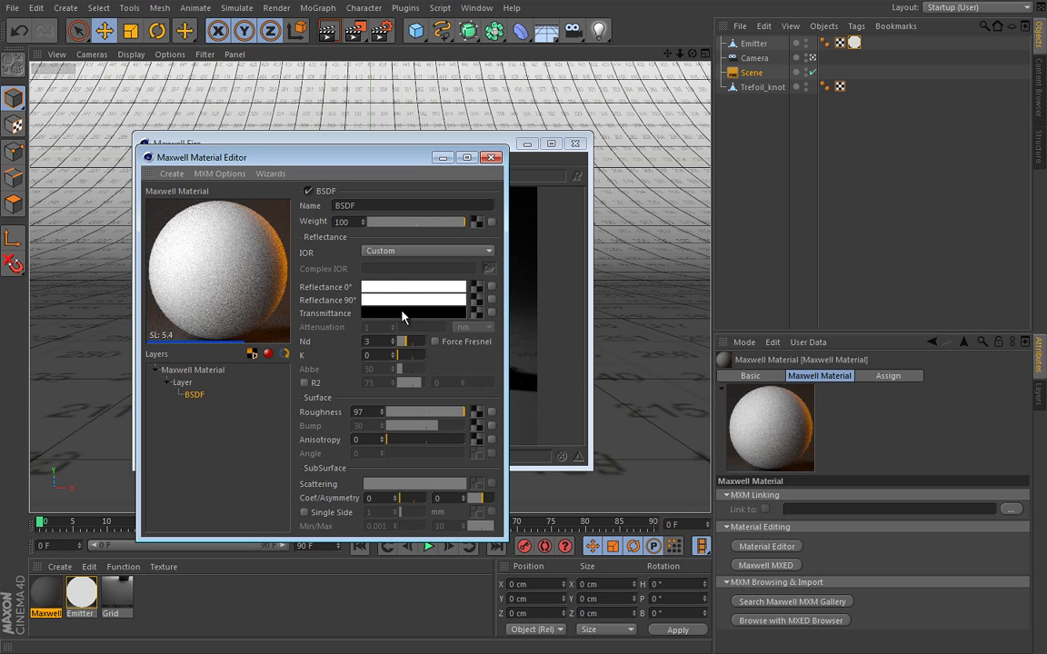
left_click(491, 159)
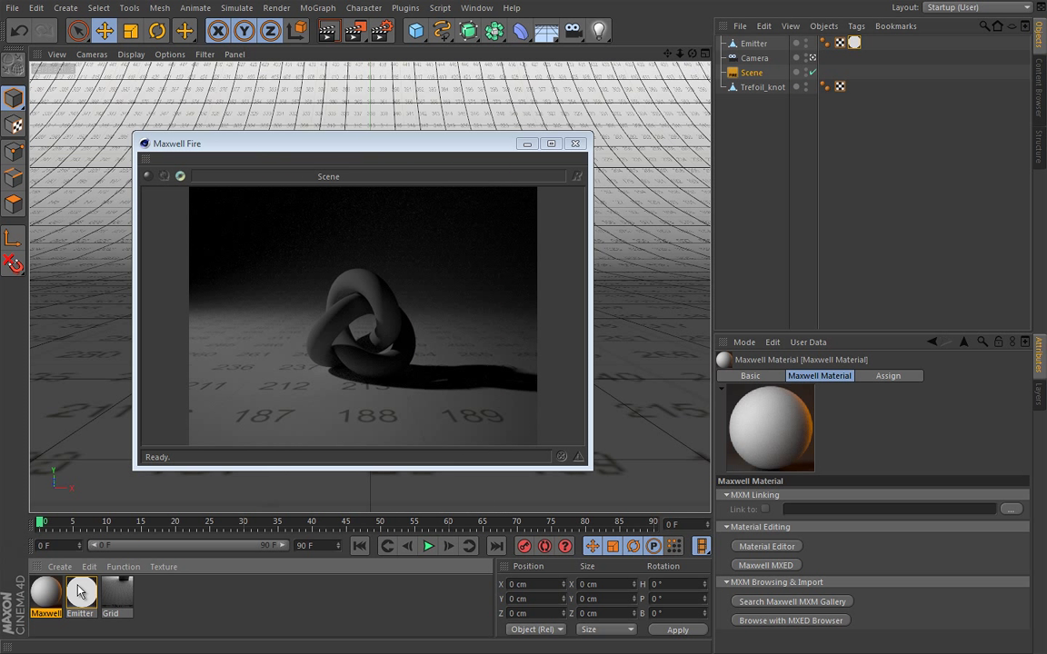
Assign the white Maxwell Material to Trefoil_knot, then re-render and stop Maxwell Fire.
left_click_drag(52, 600, 761, 95)
left_click(164, 178)
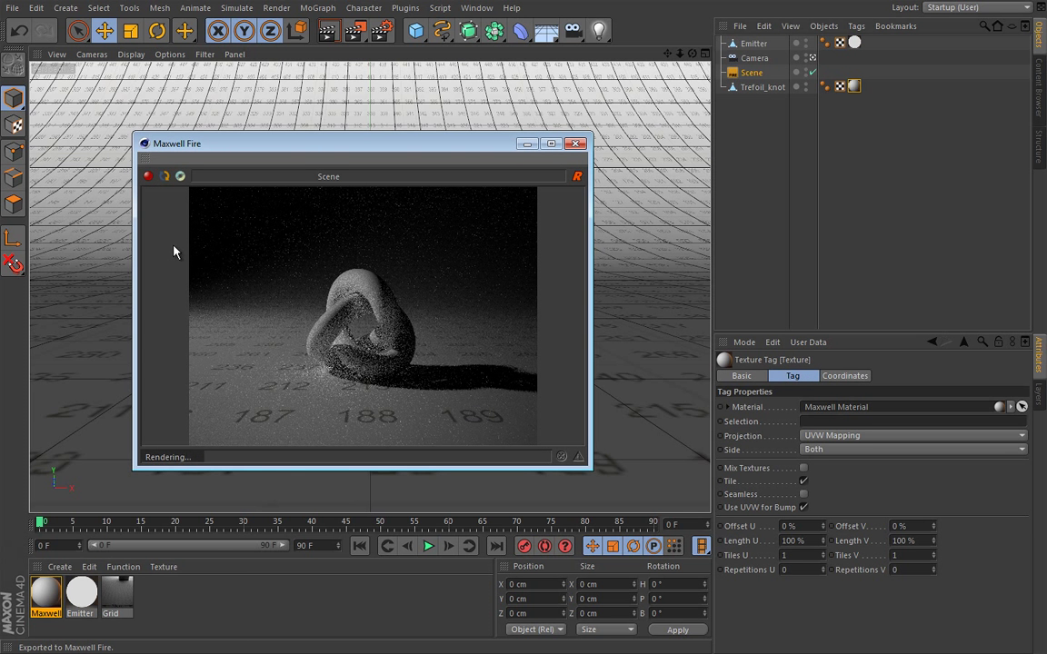
left_click(148, 176)
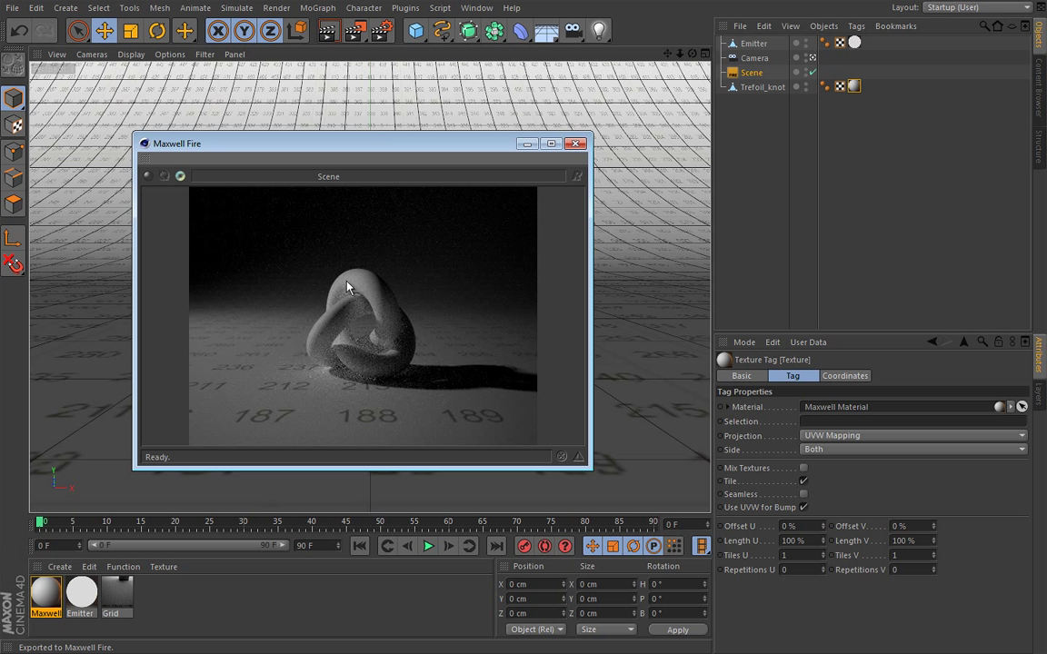
Confirm the Maxwell Material's reflectance colour stays at RGB 242/242/242 and close the Fire preview.
double_click(45, 592)
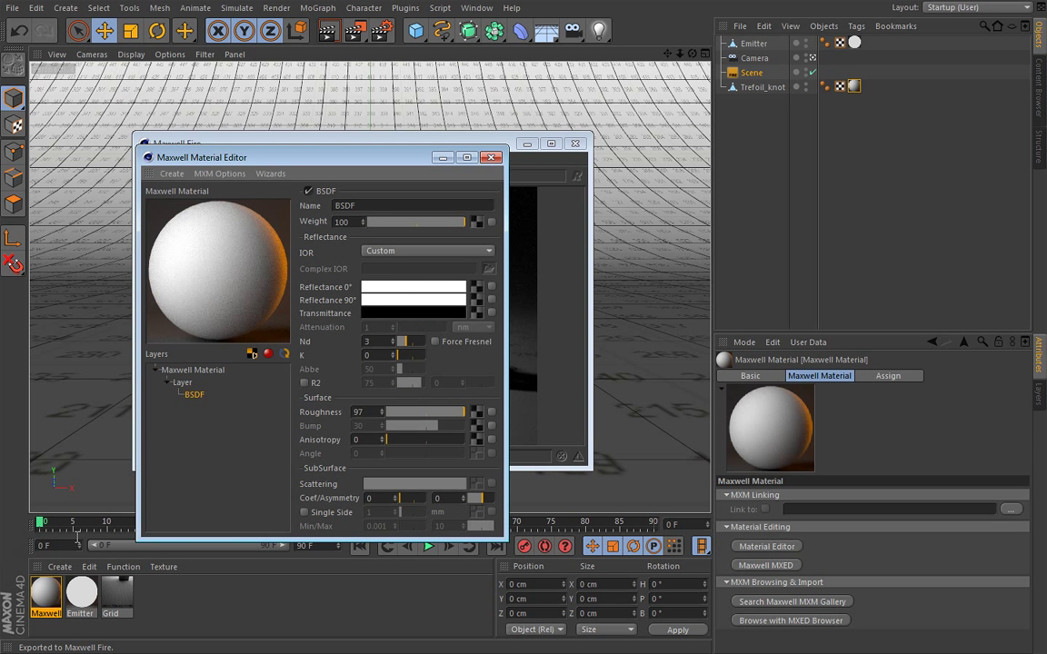
left_click(409, 292)
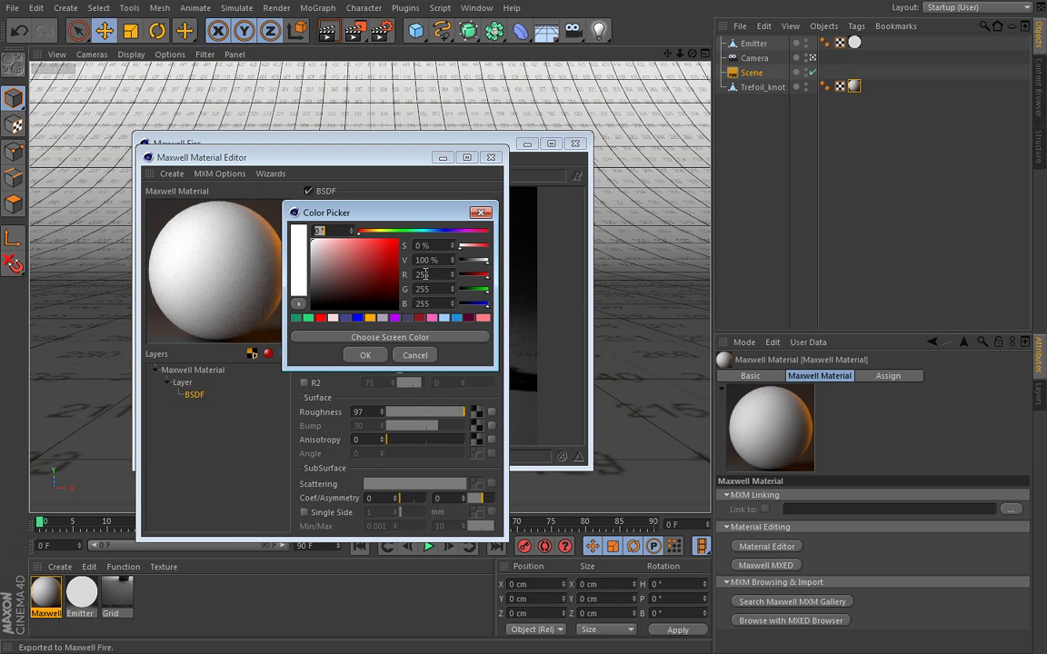
left_click(371, 354)
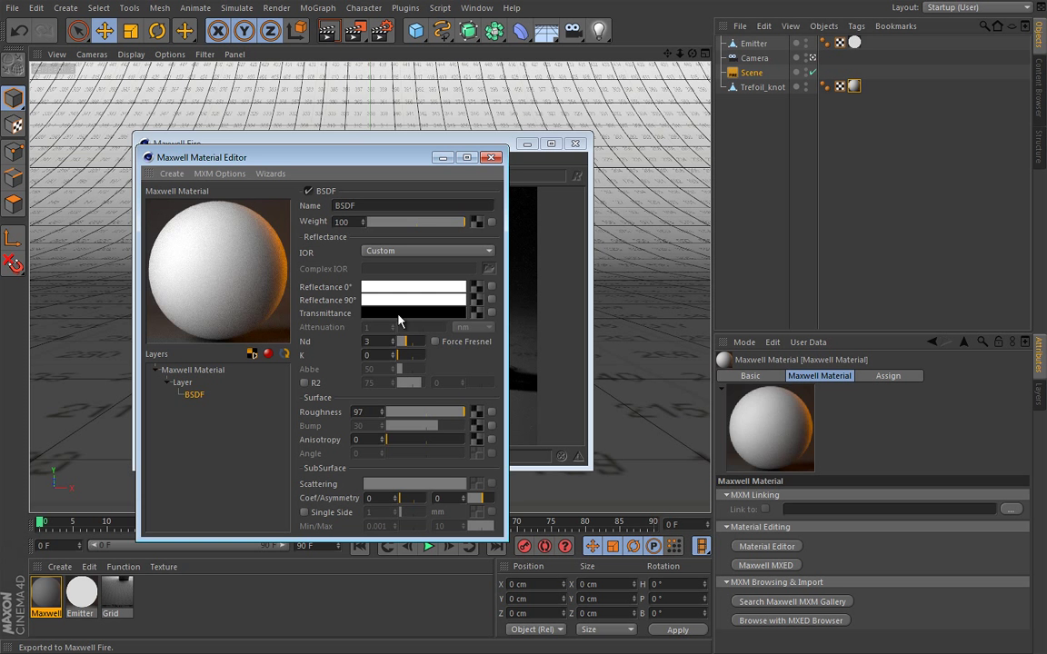
left_click(490, 158)
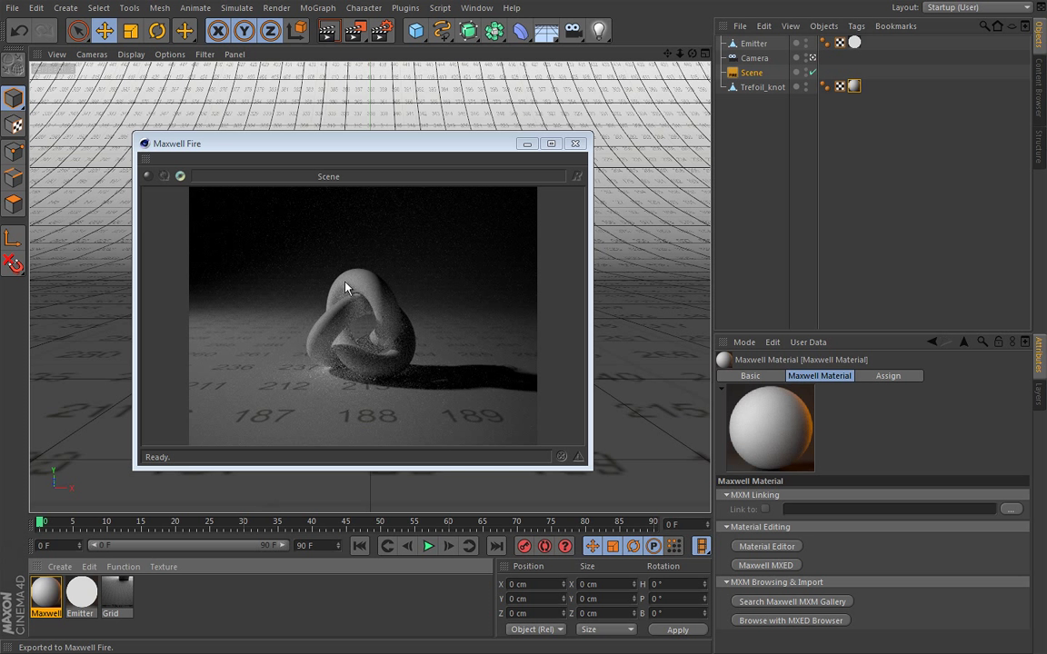
left_click(575, 144)
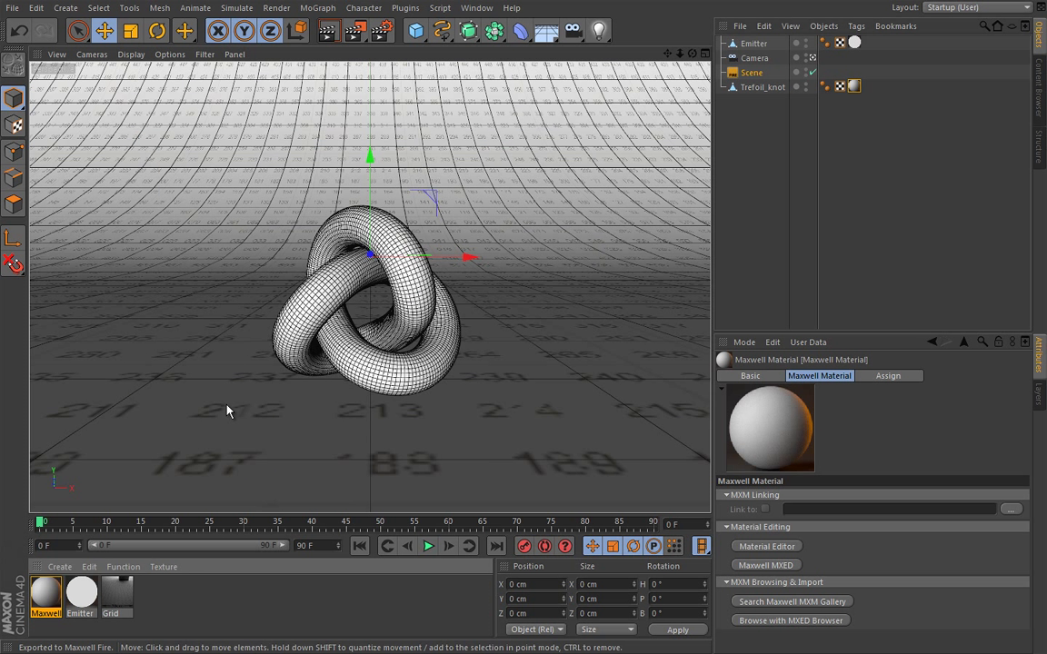
Set the Maxwell Material's reflectance brightness to 95%.
double_click(52, 595)
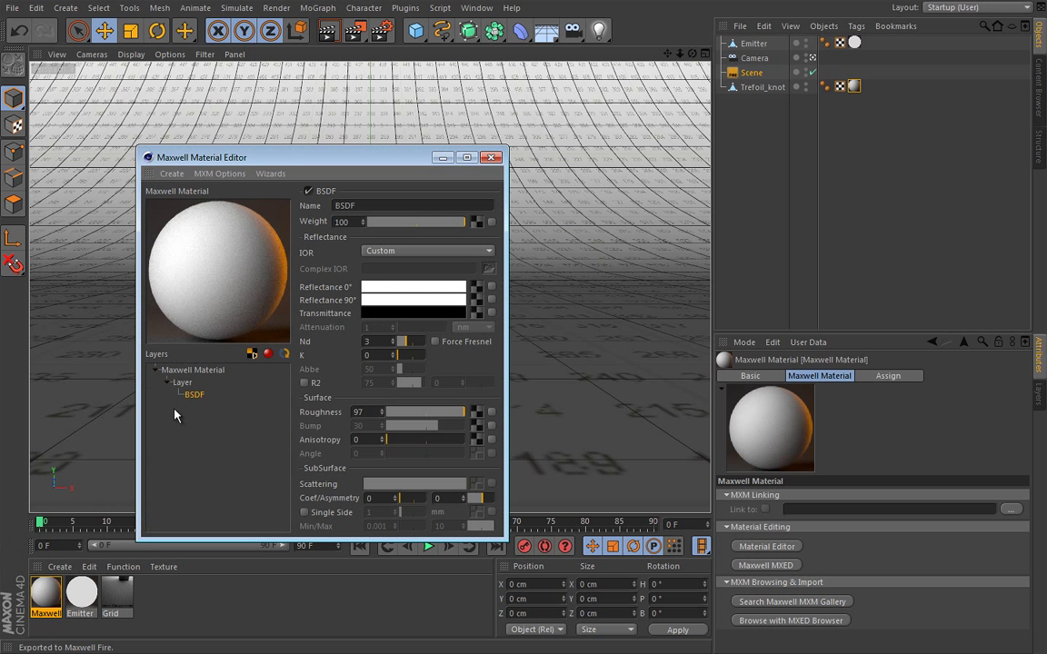
left_click(396, 288)
left_click_drag(440, 258, 419, 259)
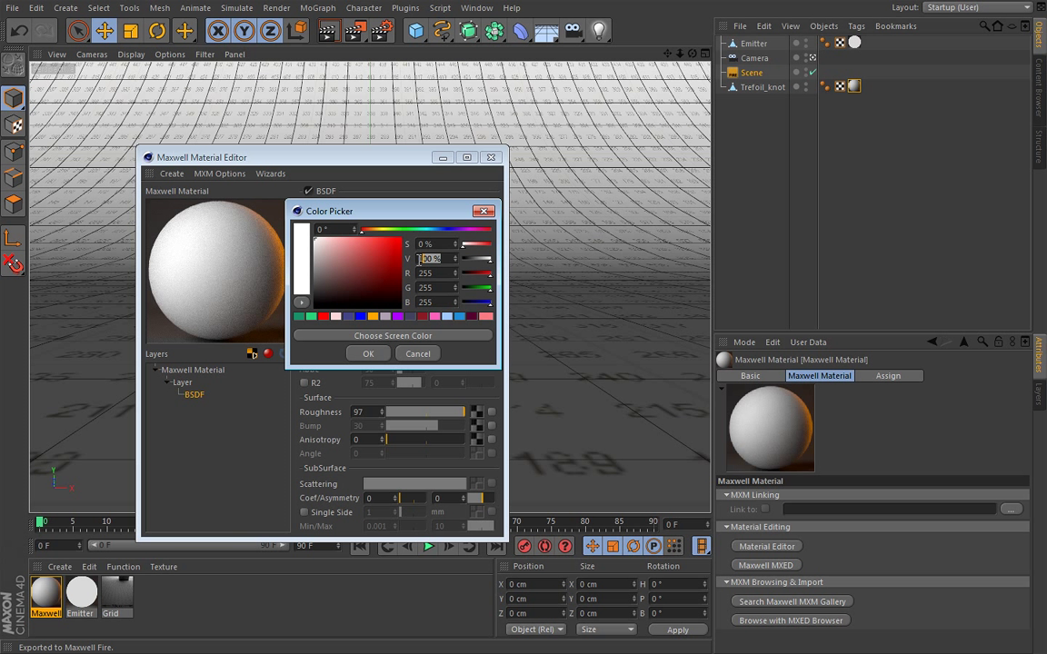
type("90")
key("Tab")
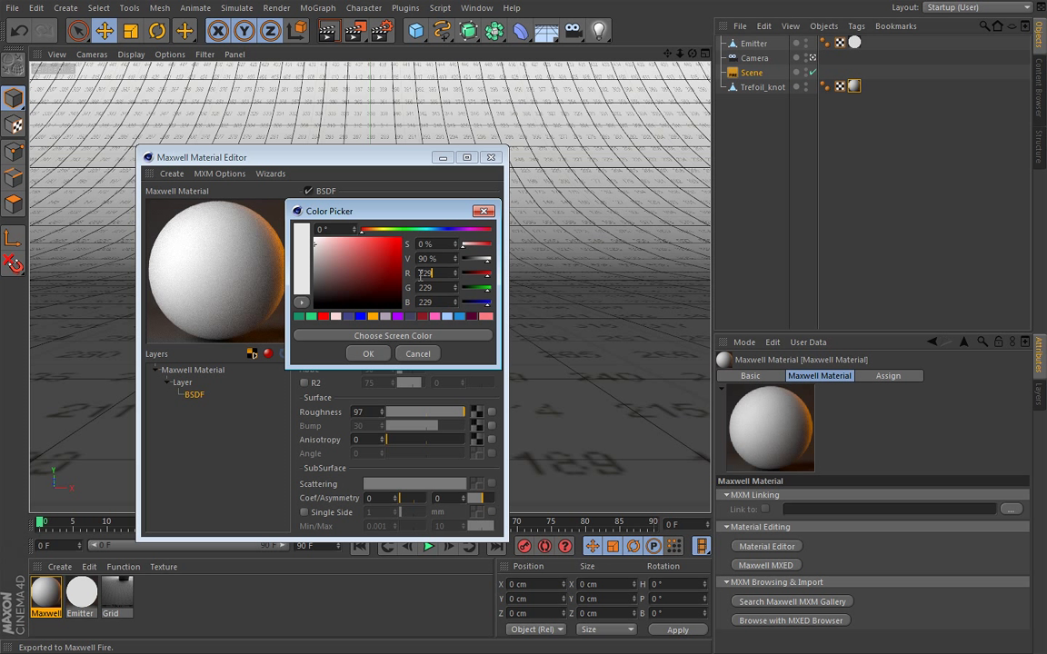
key("shift+Tab")
type("95")
key("Tab")
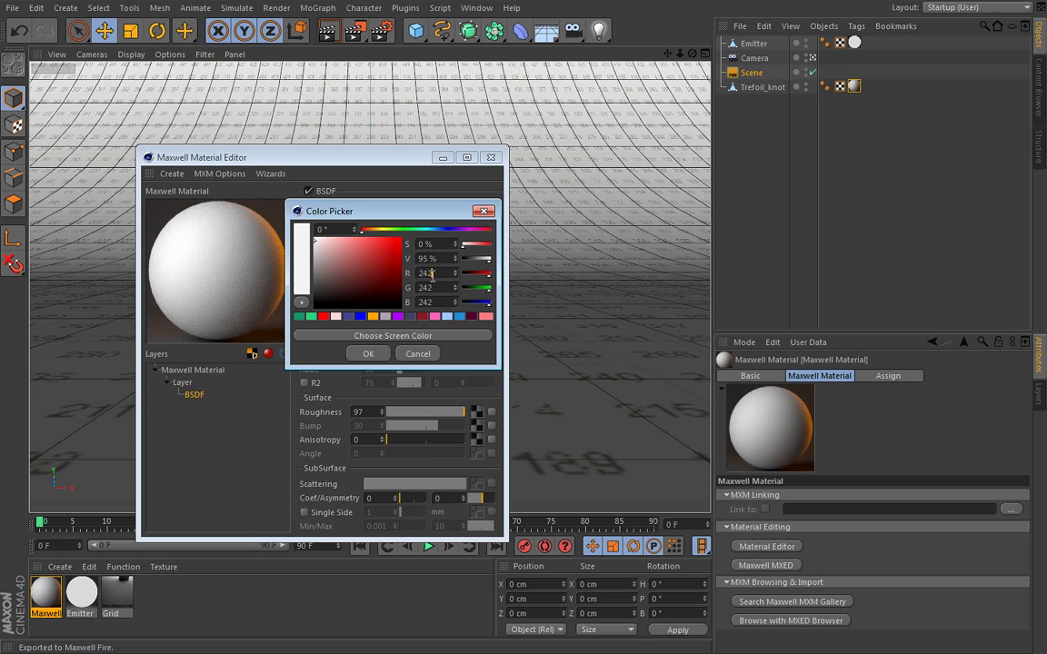
left_click(369, 358)
left_click(443, 157)
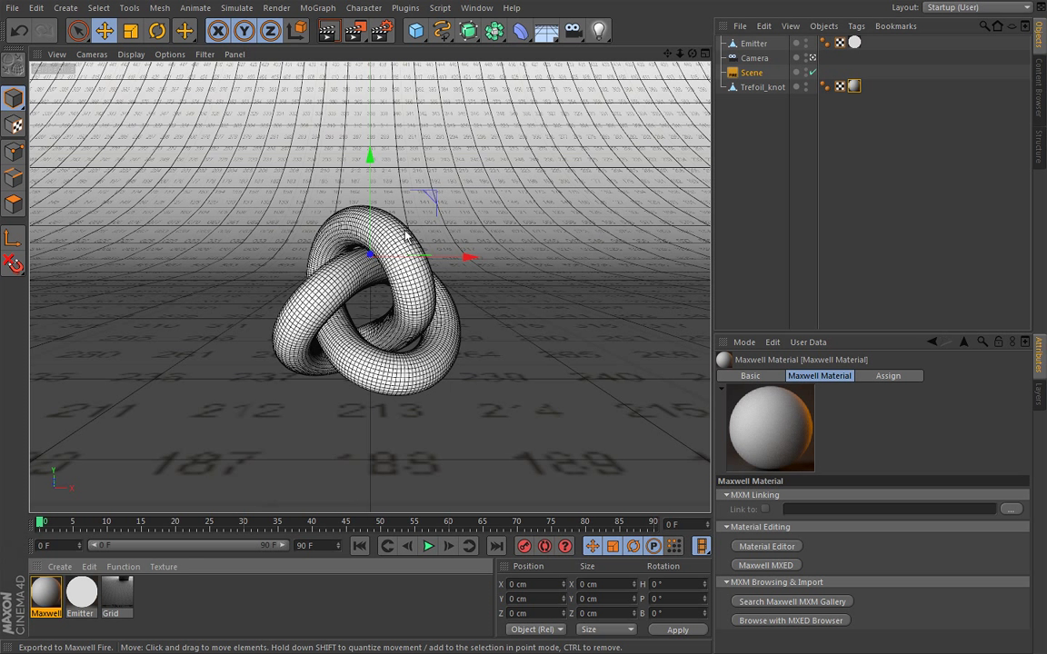
Run a Maxwell Fire preview of the knot, then stop it and close the window.
left_click(148, 175)
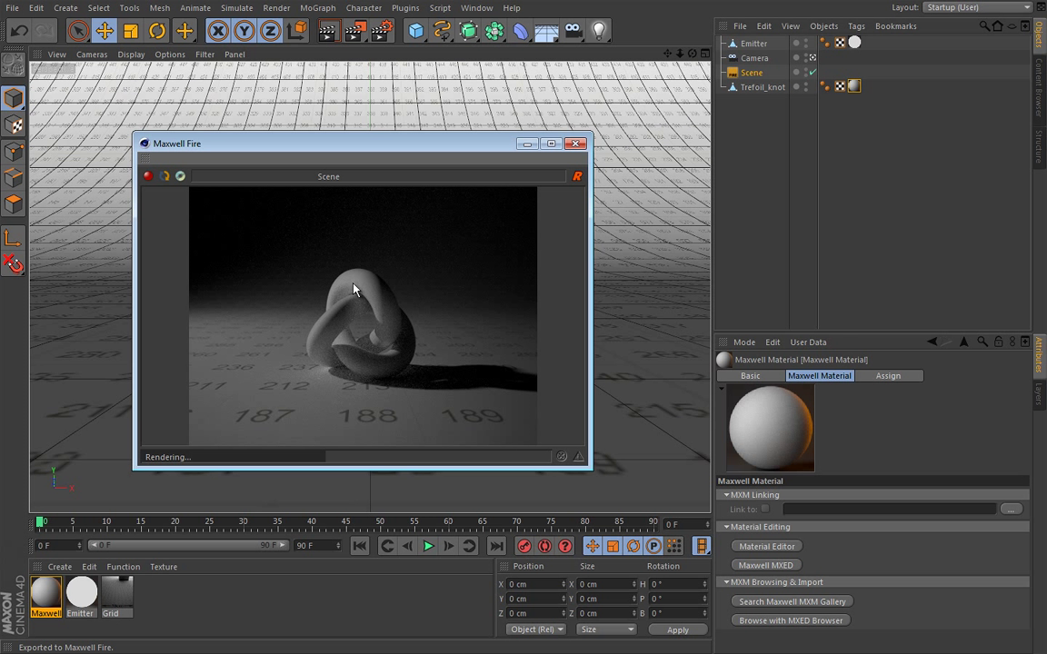
left_click(148, 177)
left_click(527, 144)
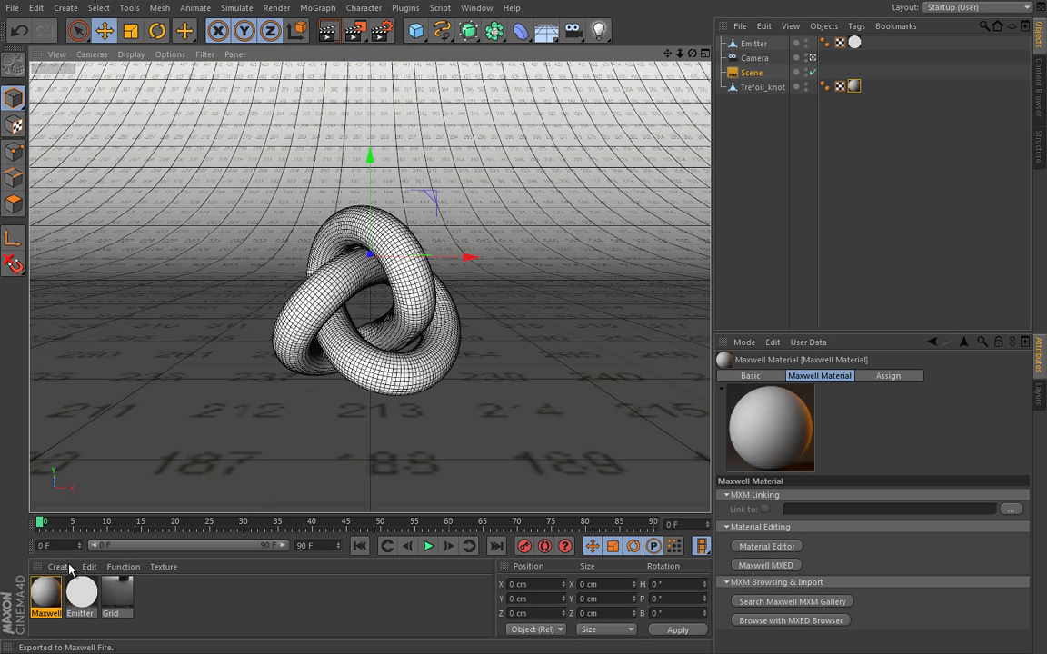
Reopen the knot's Maxwell material, then re-run, stop and close the Fire preview.
double_click(45, 592)
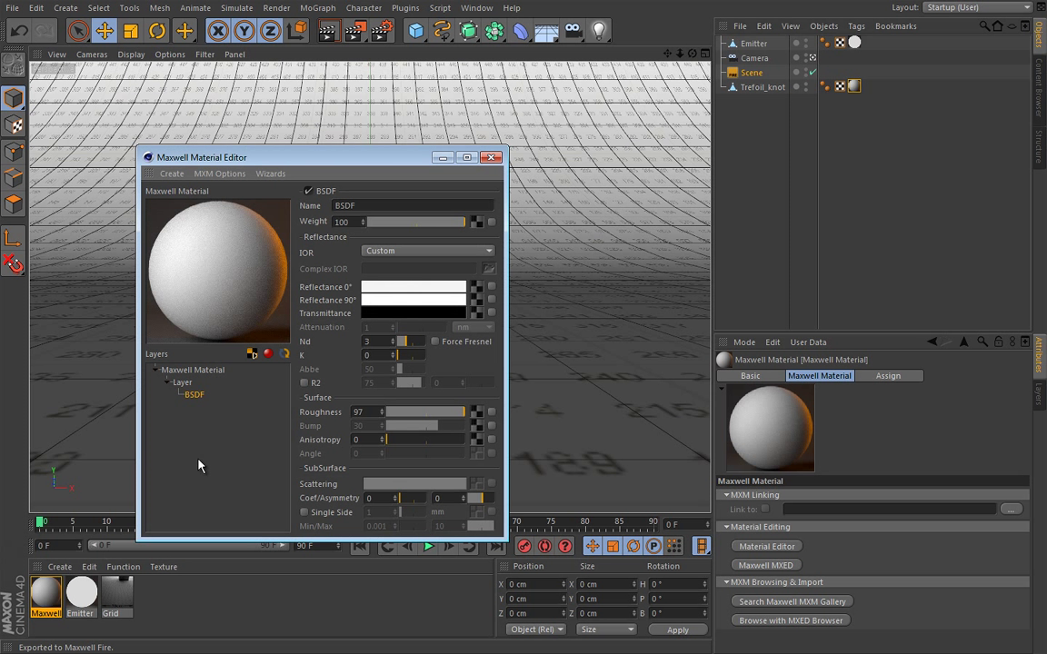
left_click(491, 158)
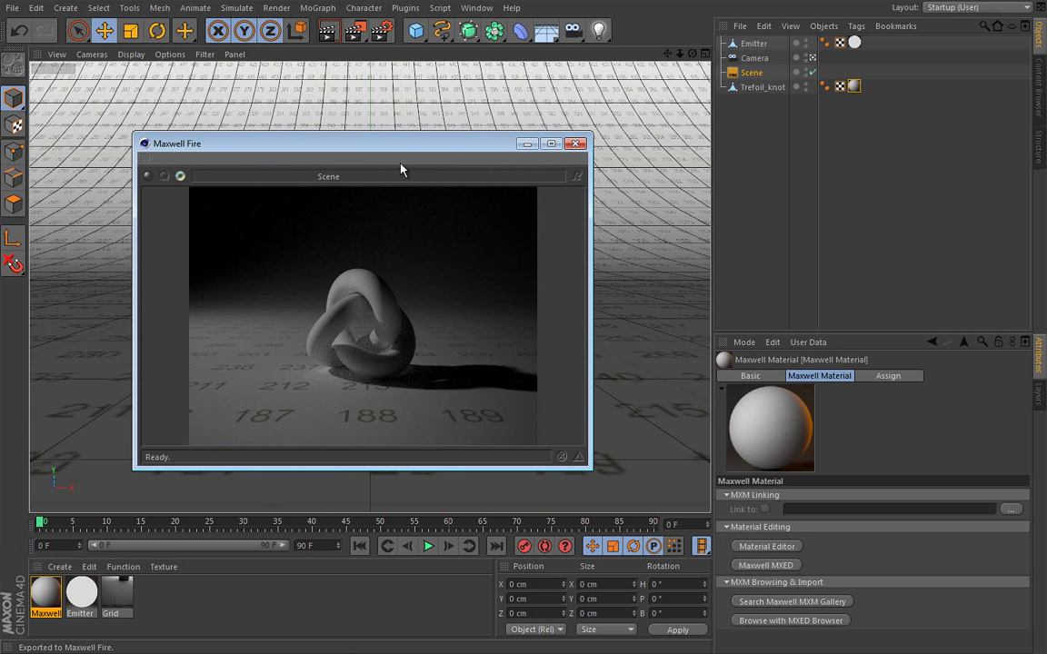
left_click(148, 176)
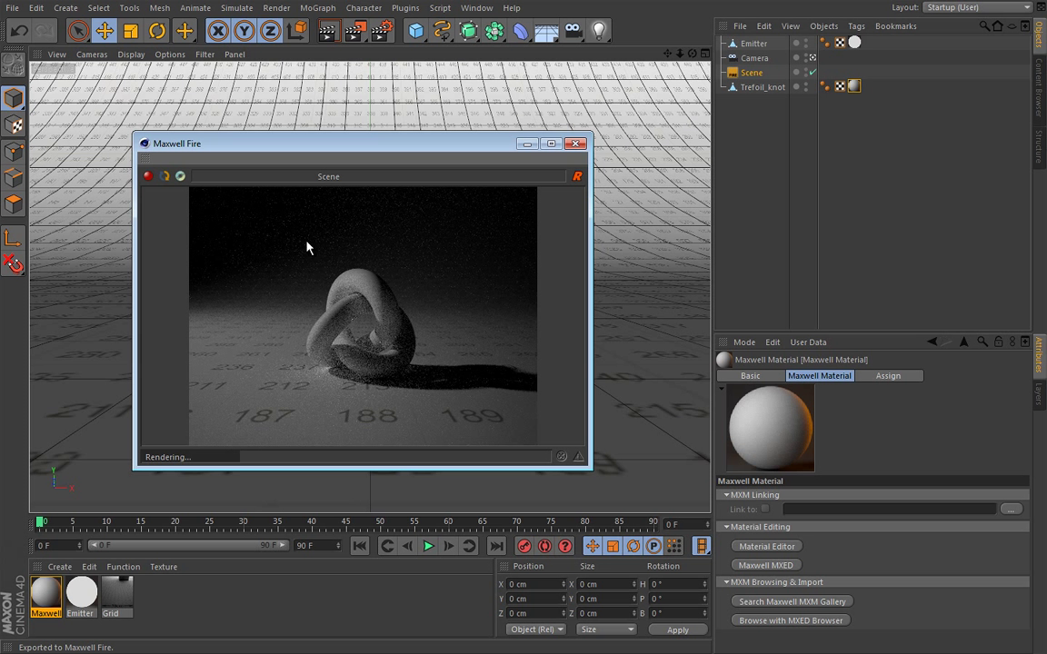
left_click(148, 175)
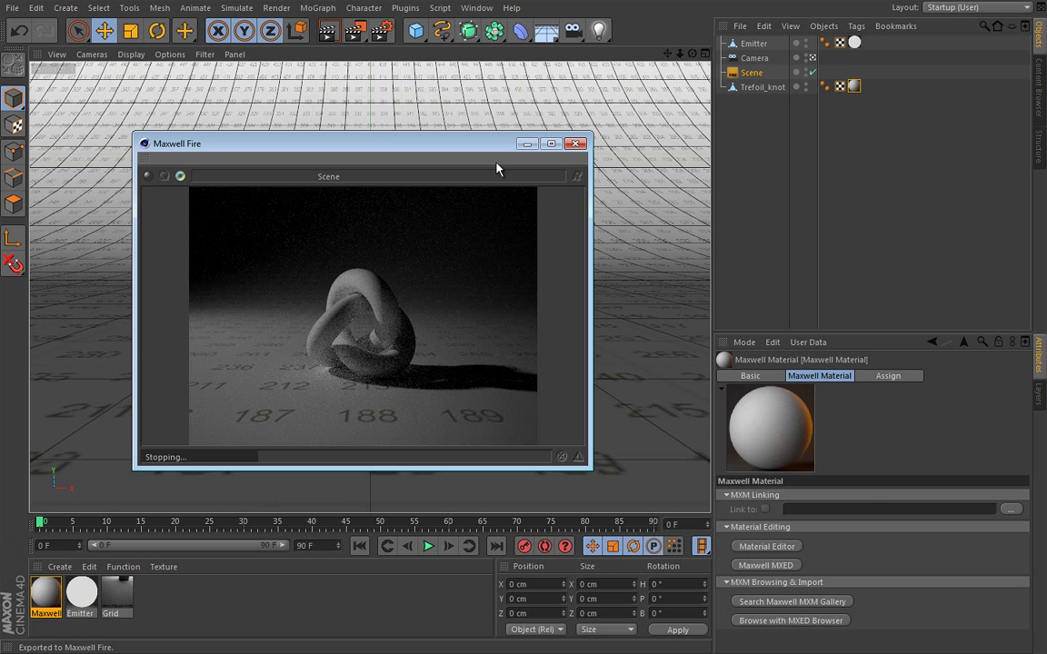
left_click(576, 145)
Rename the knot's Maxwell material to 242 and check the Emitter's 40-watt power.
left_click(751, 73)
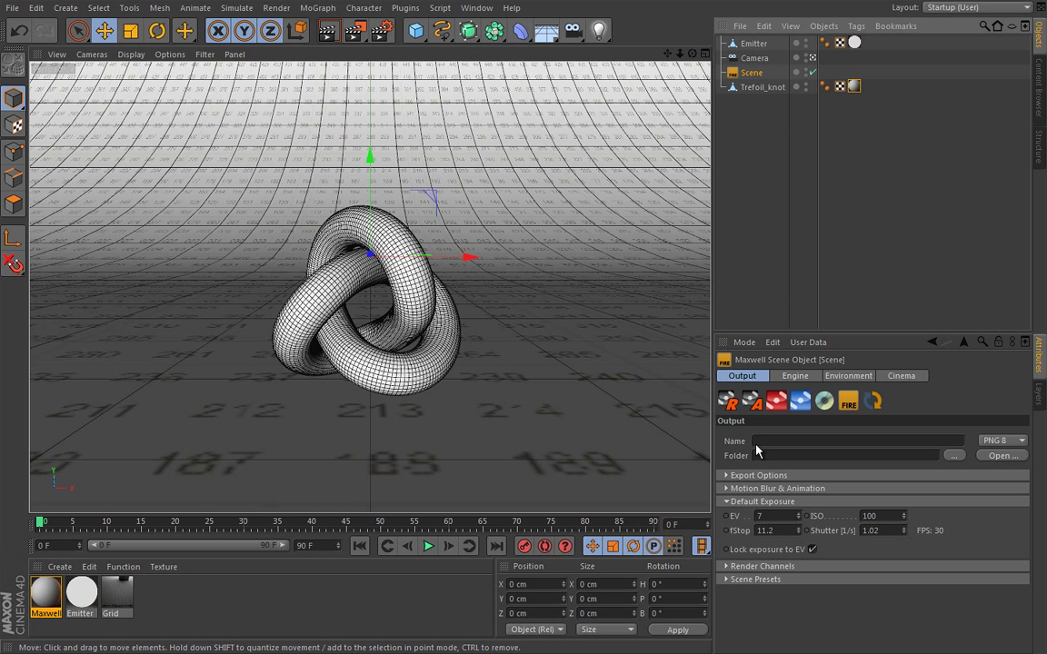
double_click(46, 613)
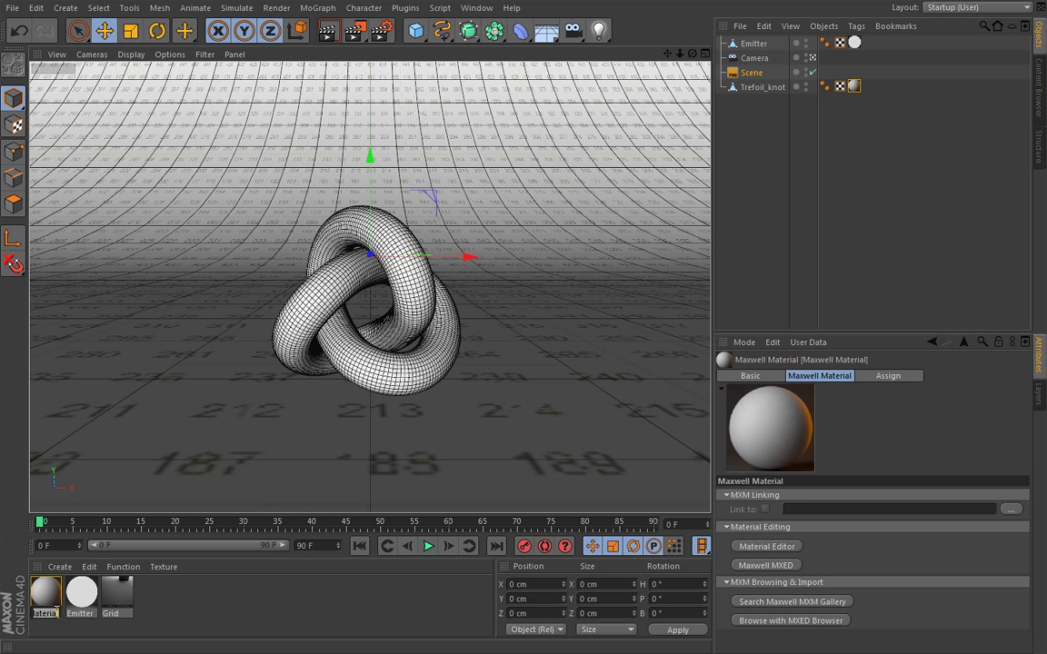
type("242")
key("Return")
double_click(89, 598)
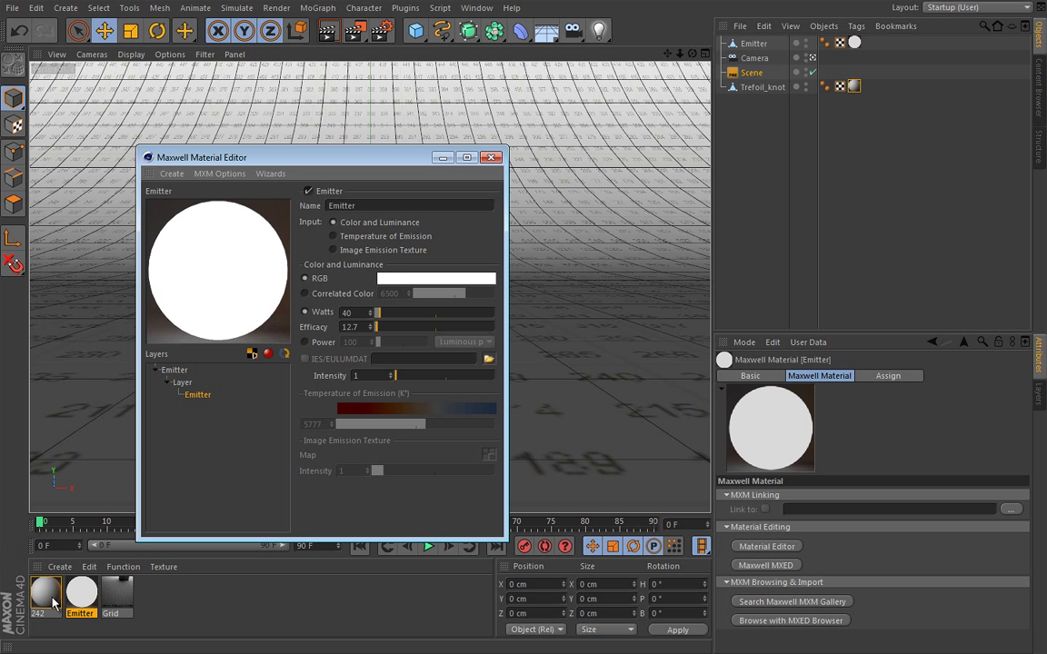
left_click(752, 73)
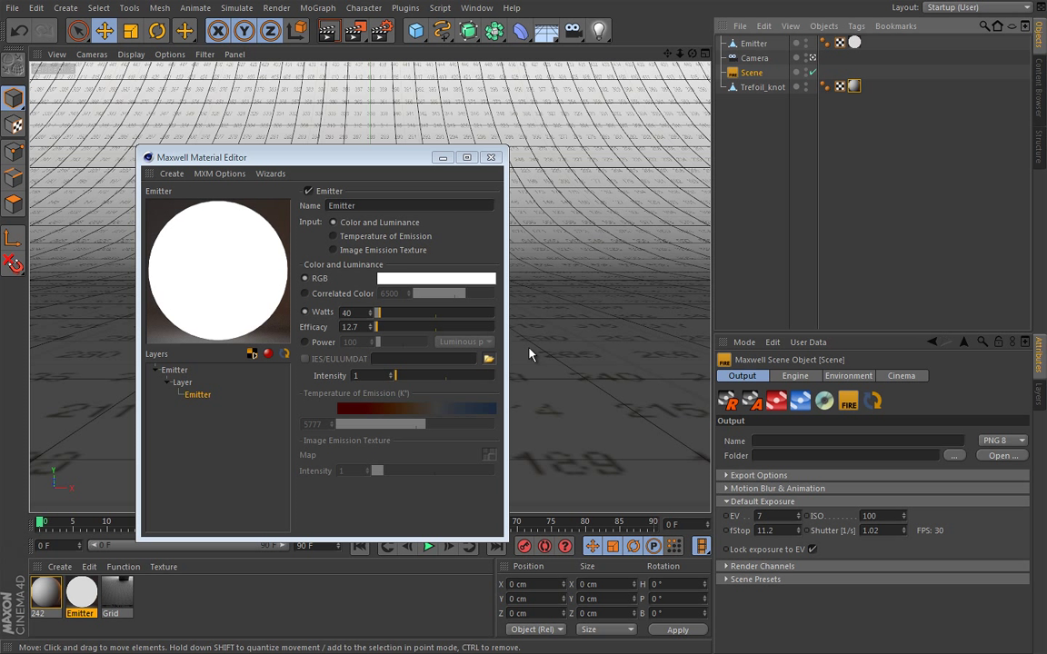
Close the emitter editor and export the scene as 10_Calibration_04.mxs for a Maxwell render.
left_click(491, 157)
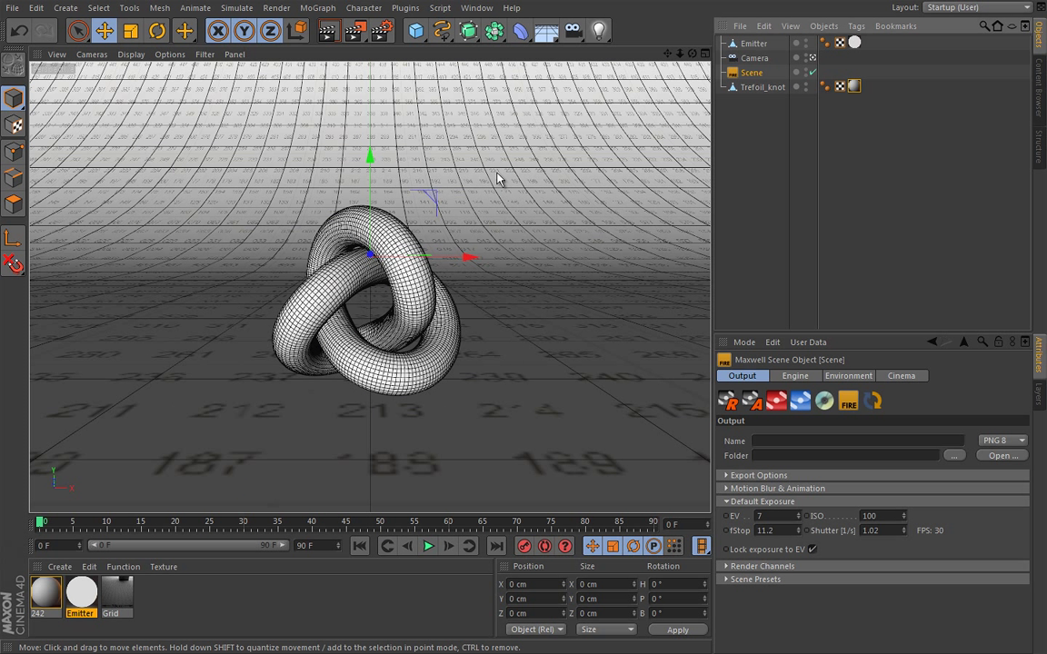
left_click(731, 409)
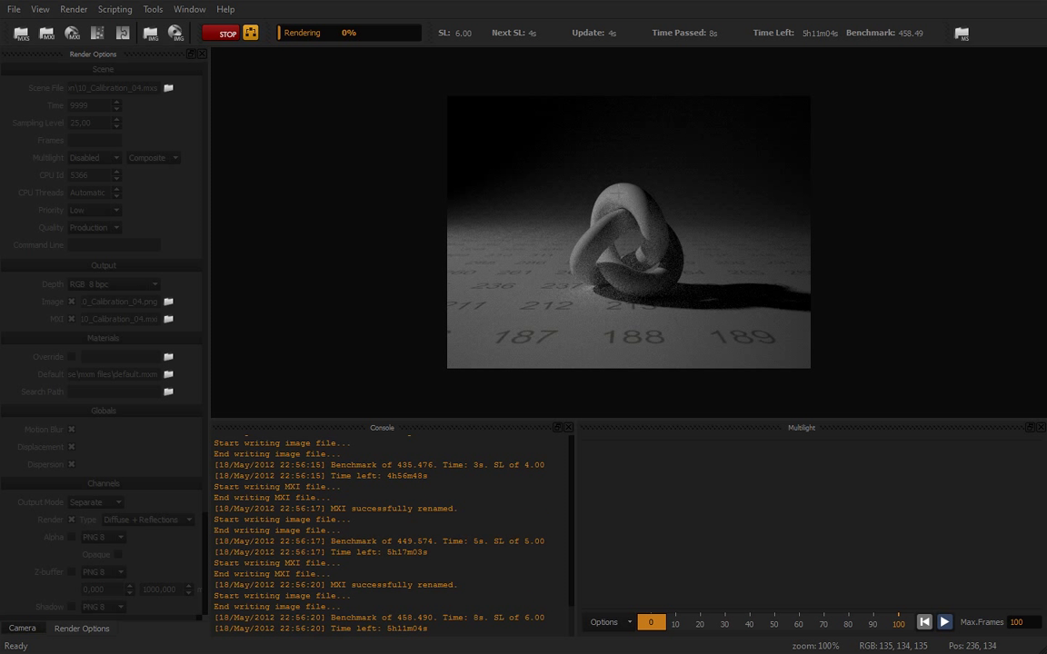
Stop the knot render at sampling level 9 and close Maxwell Render.
left_click_drag(855, 636, 936, 653)
mouse_move(622, 222)
left_mouse_down()
mouse_move(632, 227)
mouse_move(626, 211)
left_mouse_up()
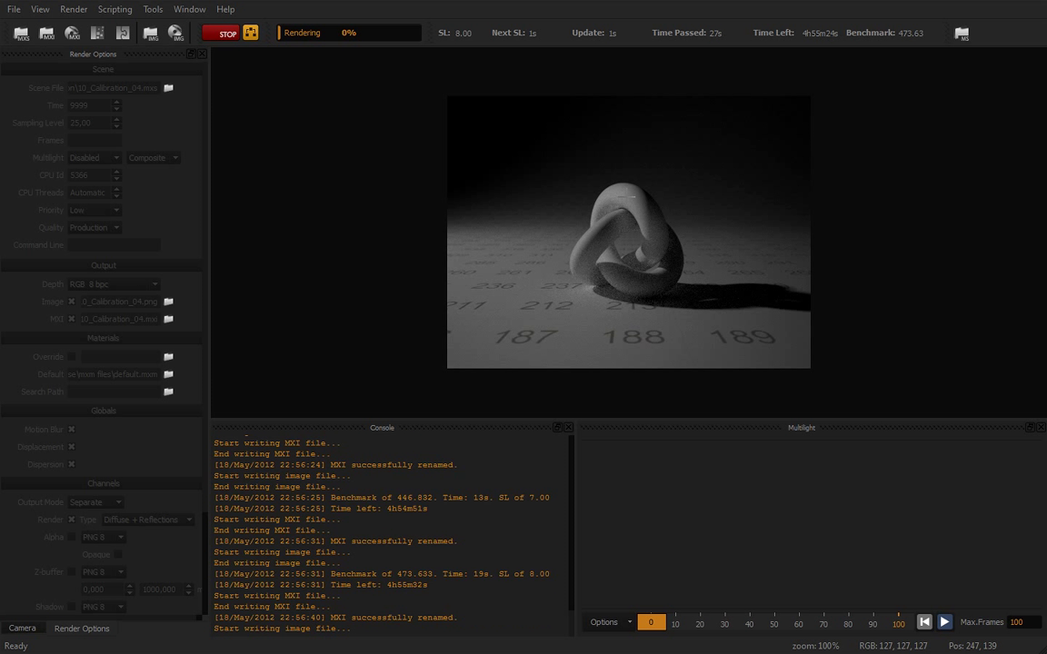
left_click(227, 38)
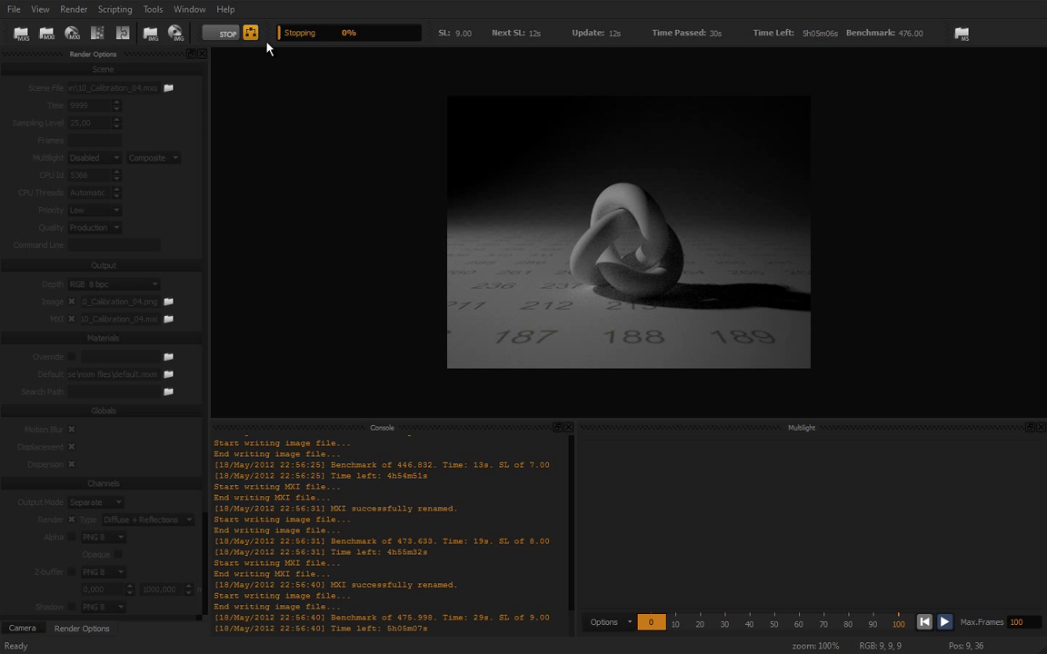
left_click(1037, 3)
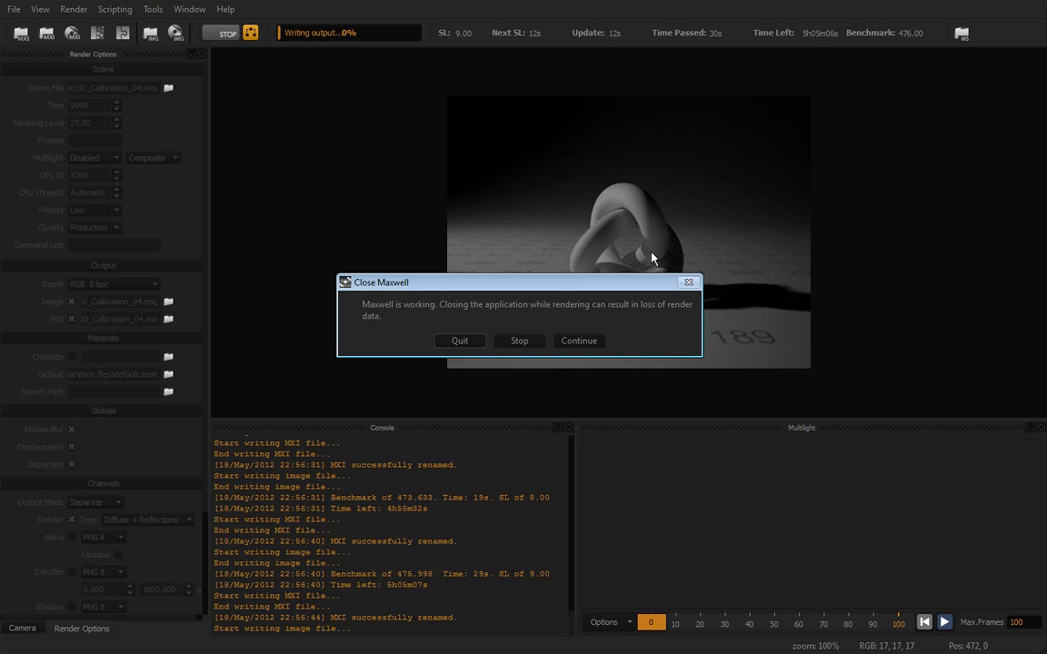
Quit Maxwell, set the Emitter to 100 watts, and re-render as 10_Calibration_05.mxs.
left_click(470, 342)
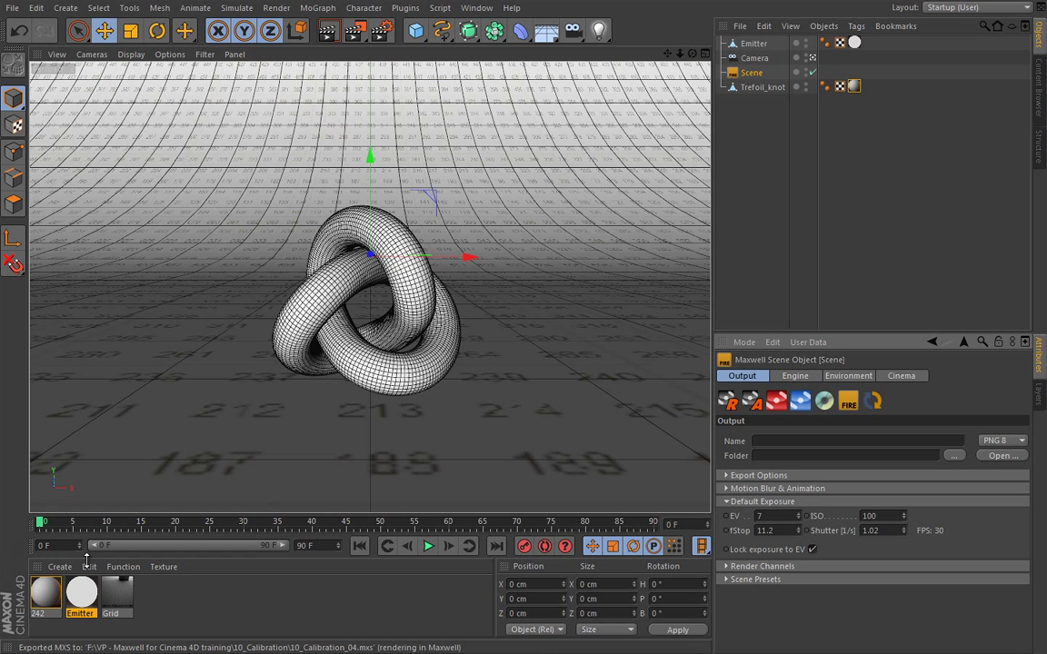
double_click(81, 593)
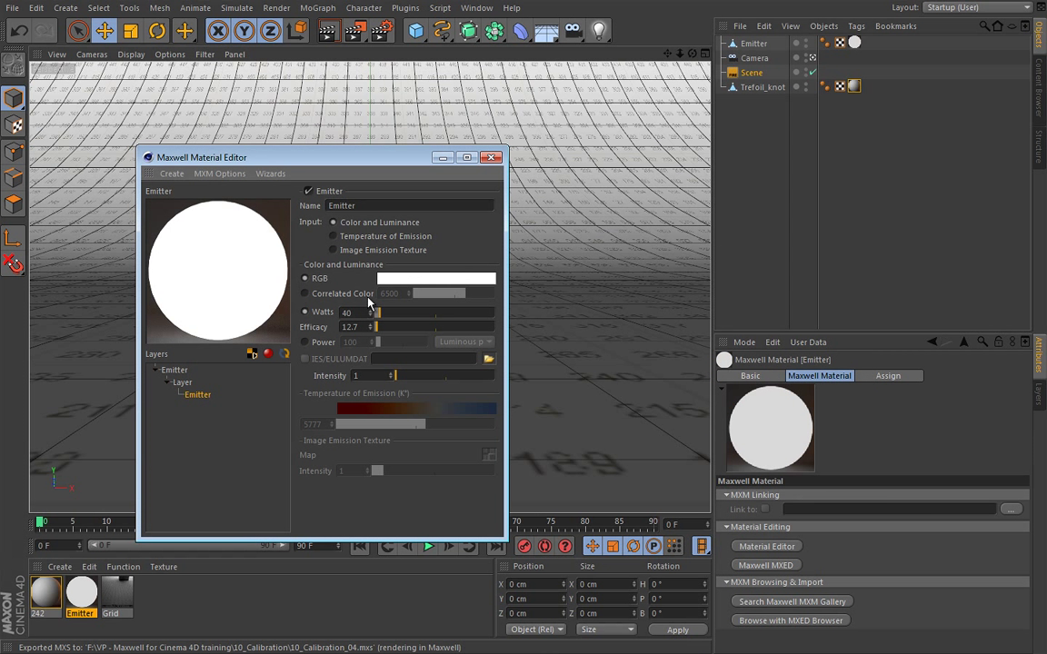
double_click(366, 313)
type("100")
key("Return")
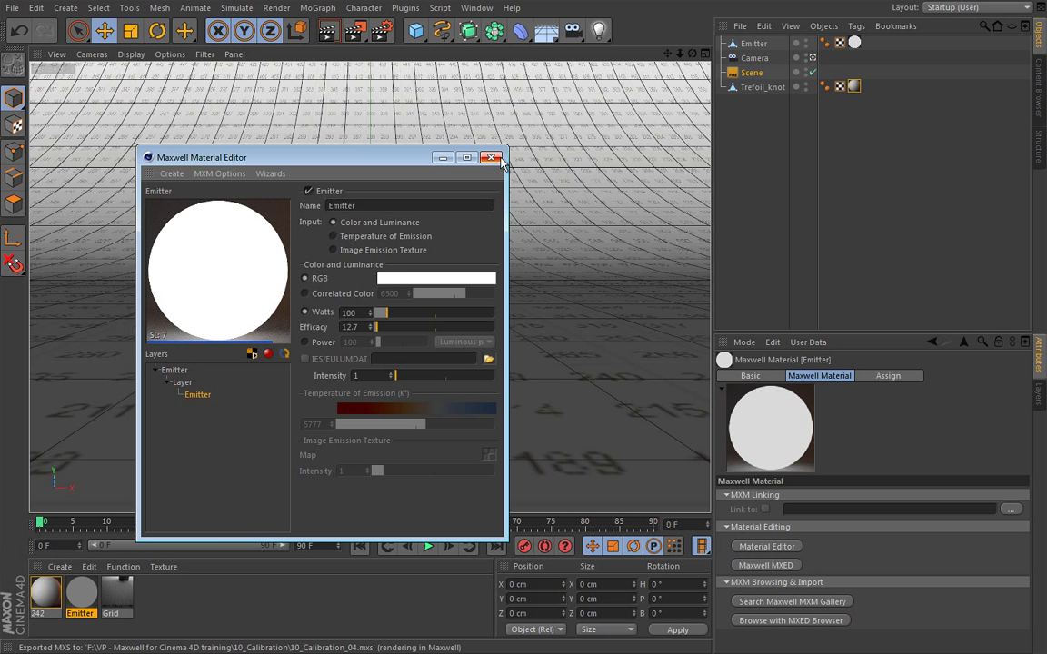
left_click(442, 157)
left_click(751, 72)
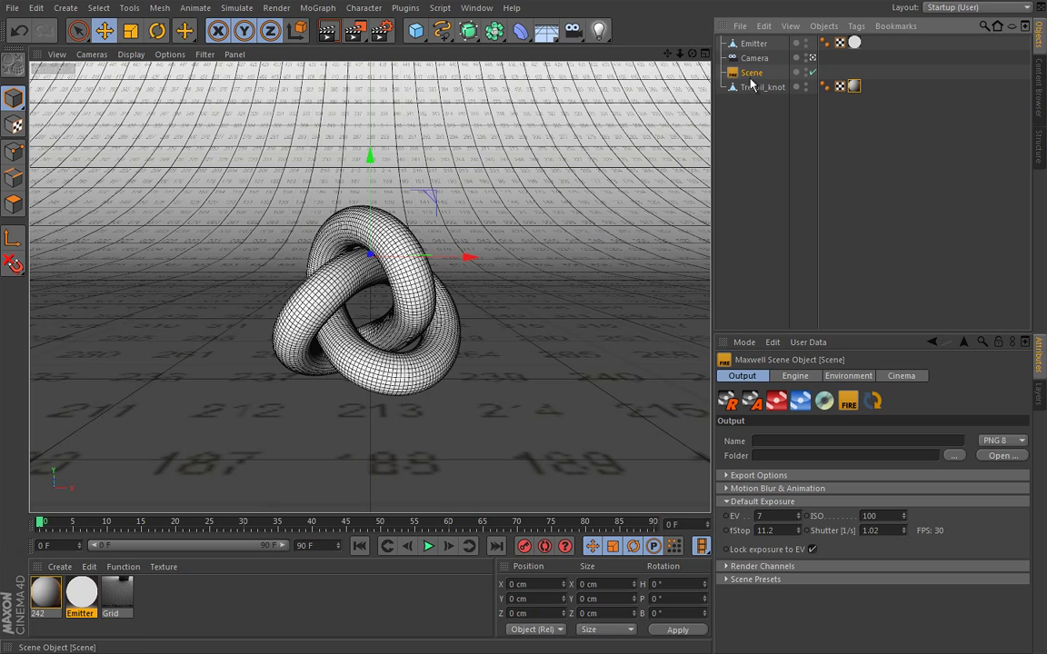
key("shift+r")
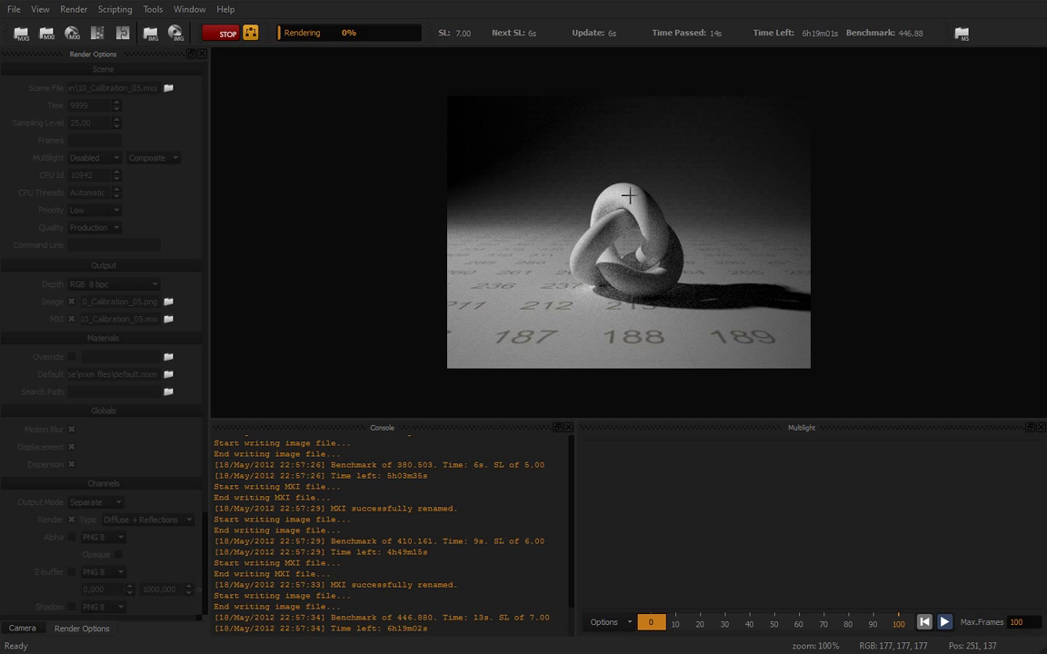
Stop the 100-watt knot render at sampling level 7.
left_click(228, 36)
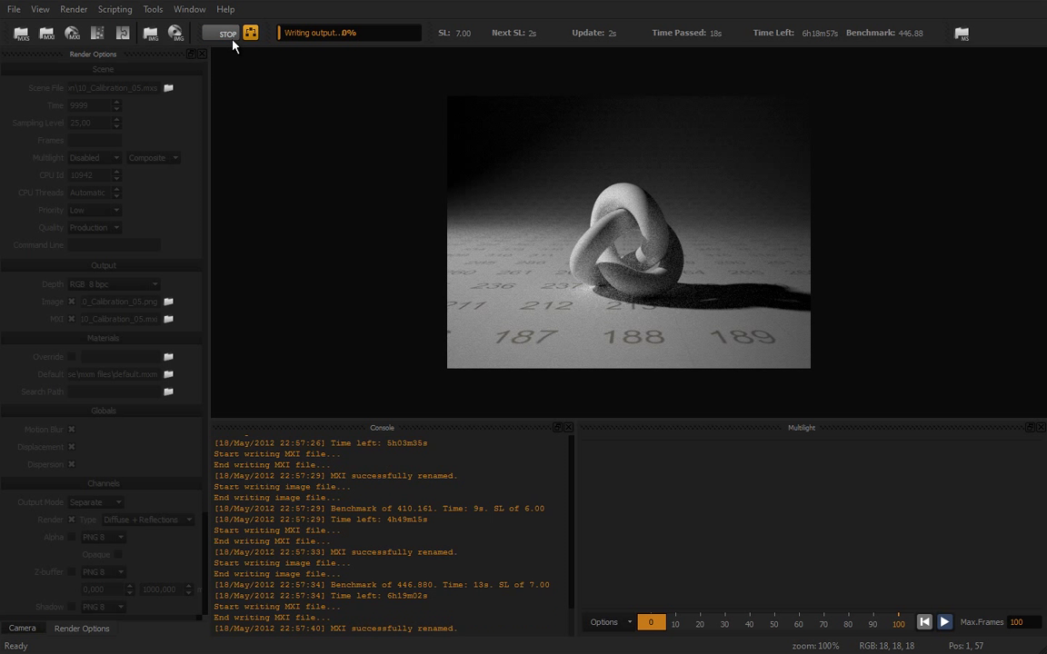
Close Maxwell, raise the Emitter power to 120 watts, and launch a new Maxwell render.
left_click(1036, 4)
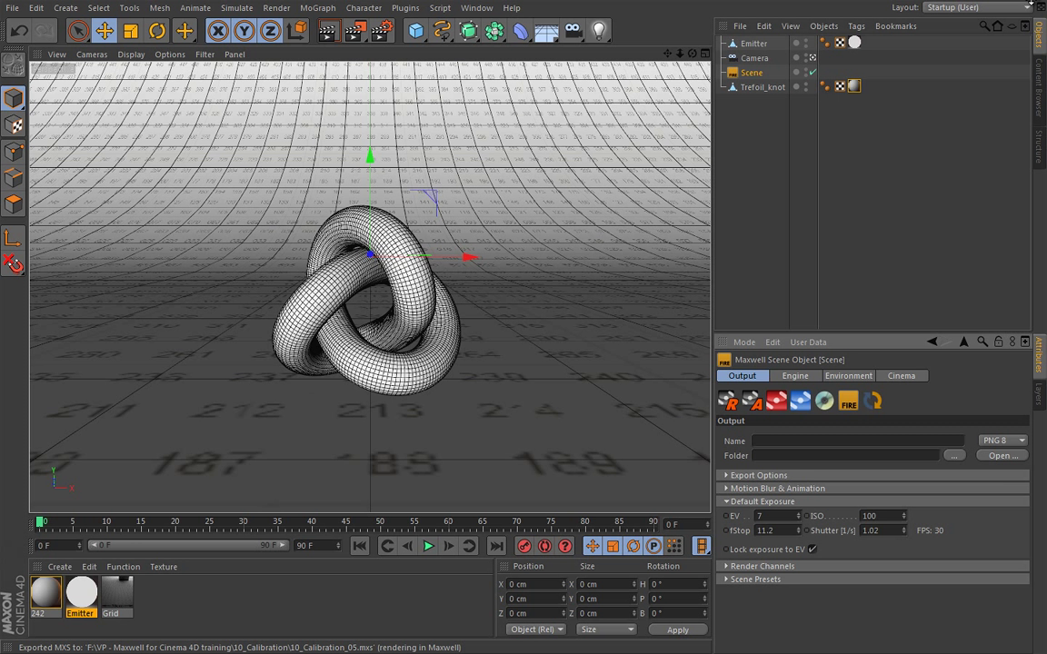
double_click(91, 600)
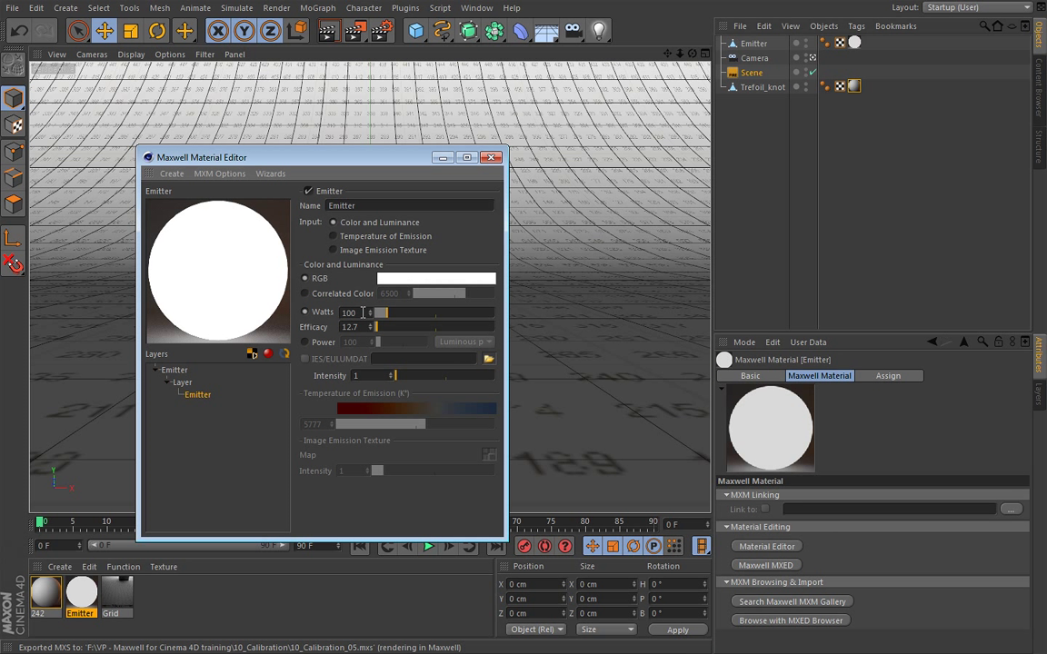
double_click(362, 311)
type("1")
left_click(442, 158)
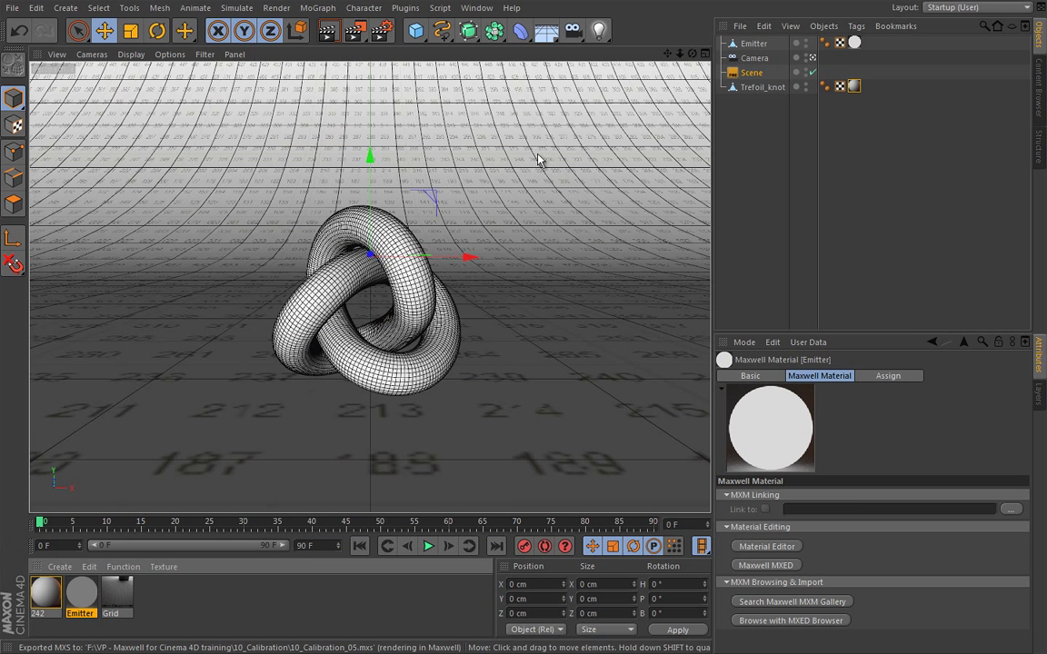
left_click(750, 75)
key("shift+r")
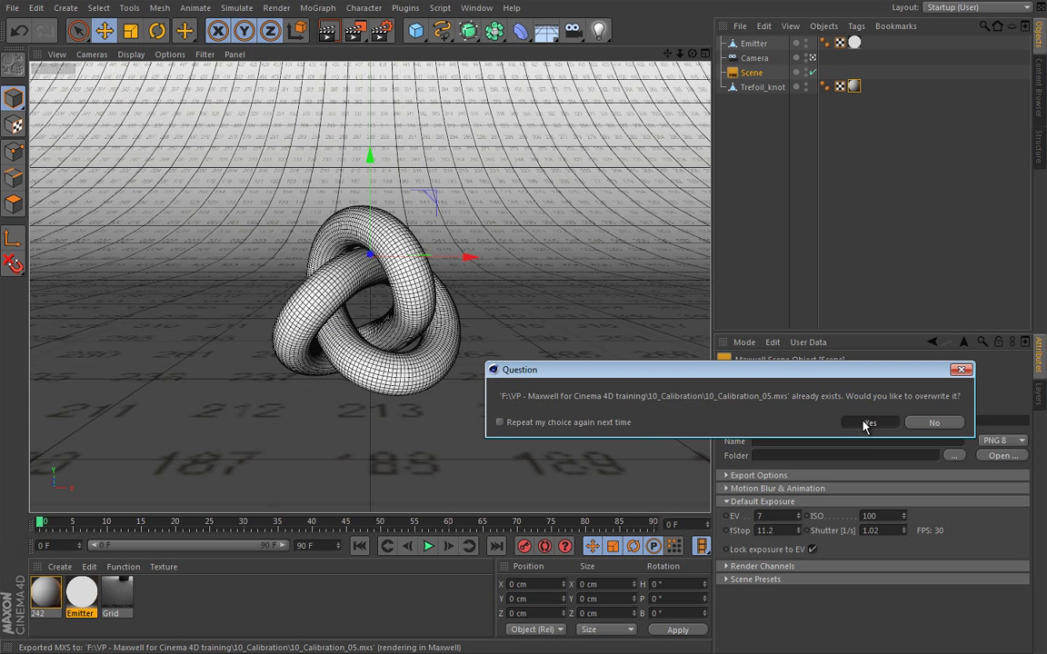
Overwrite 10_Calibration_05.mxs, render to sampling level 10.21, then stop and close Maxwell.
left_click(868, 422)
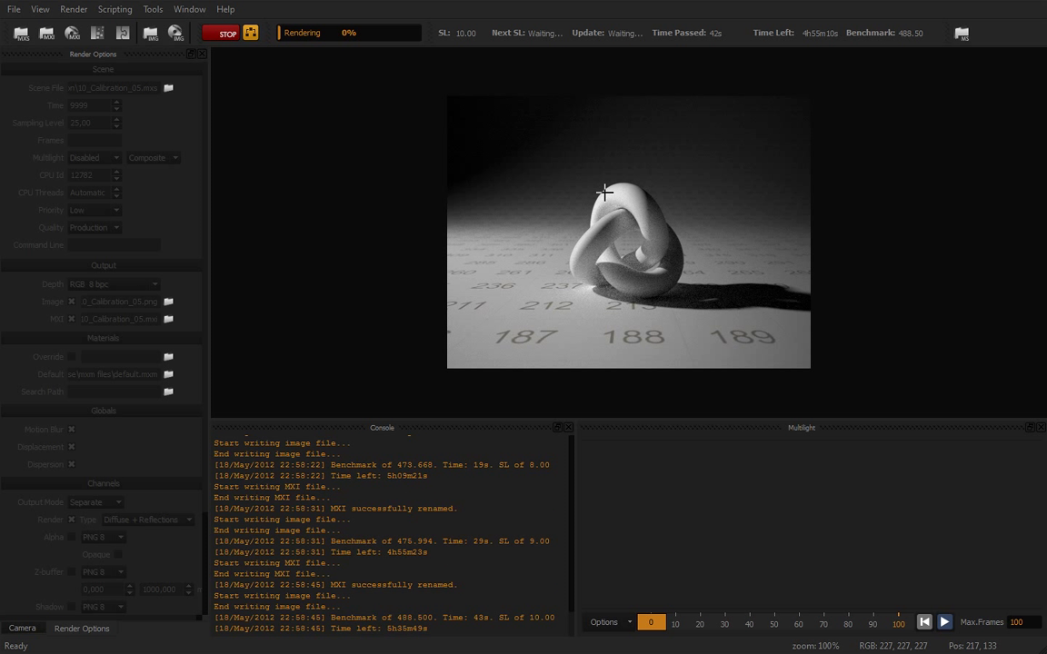
left_click(229, 34)
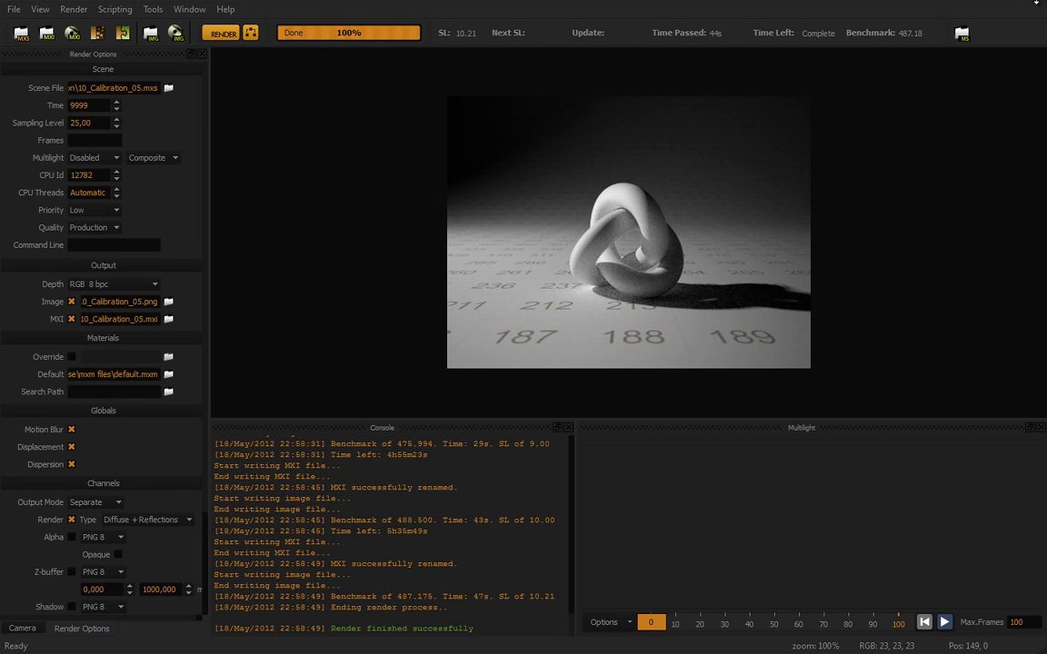
left_click(1036, 4)
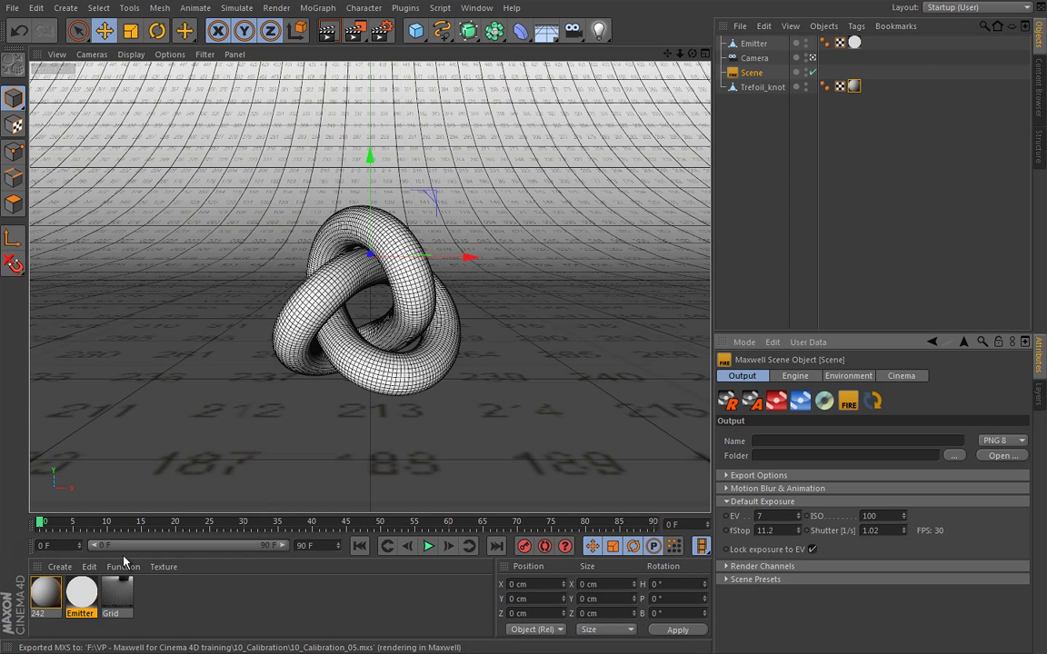
Review the Emitter material, then open the knot's material 242 for editing.
double_click(82, 595)
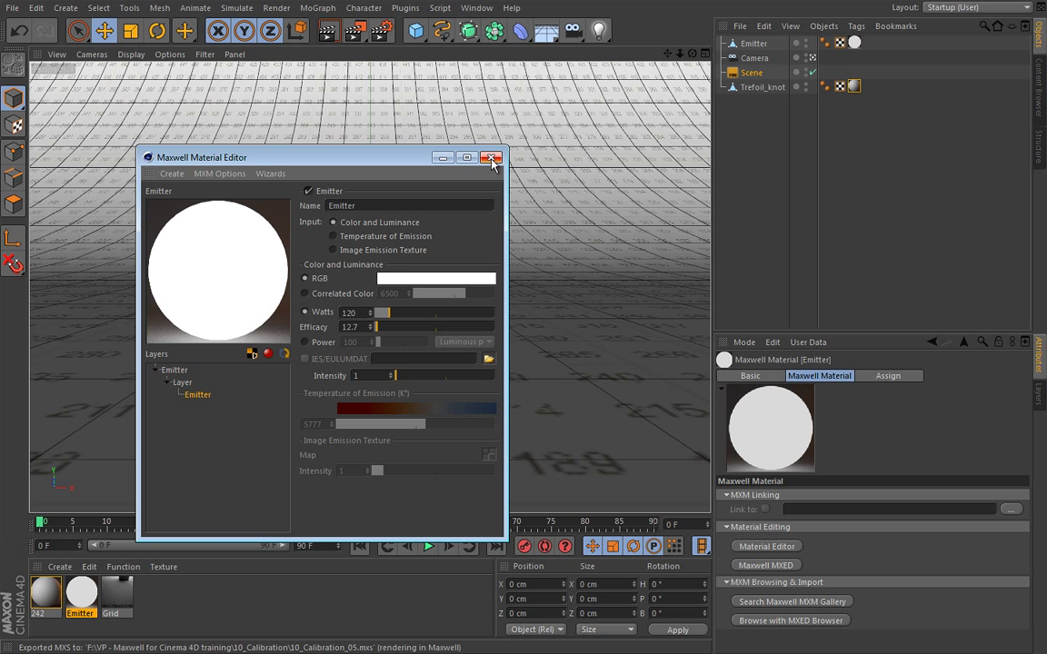
left_click(443, 157)
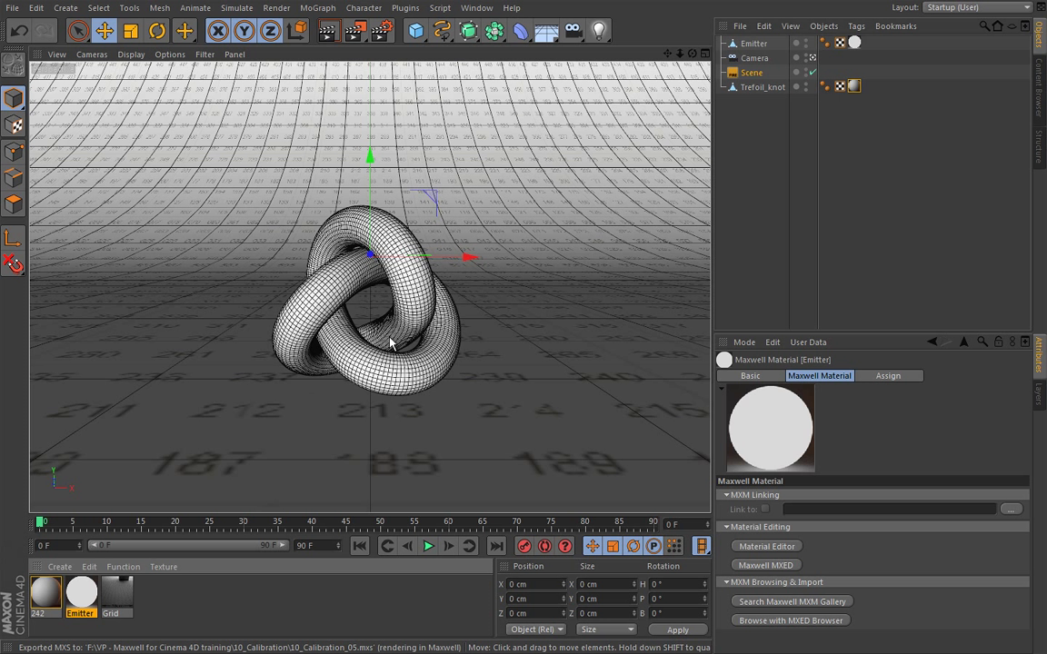
double_click(57, 596)
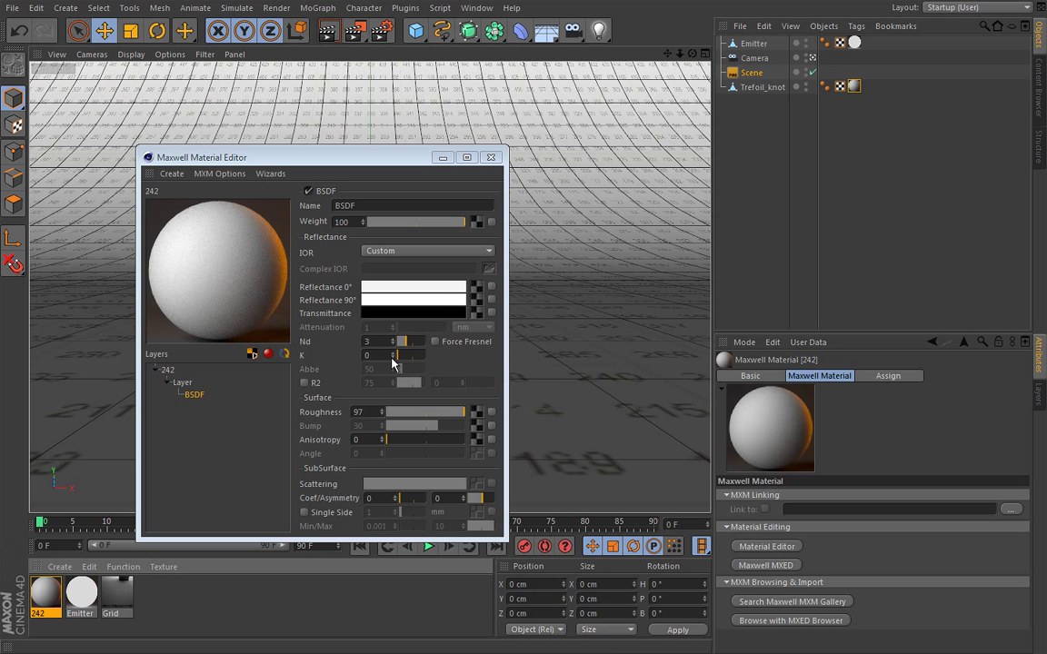
Set the Reflectance 0° colour to red, RGB 200/0/0.
left_click(435, 298)
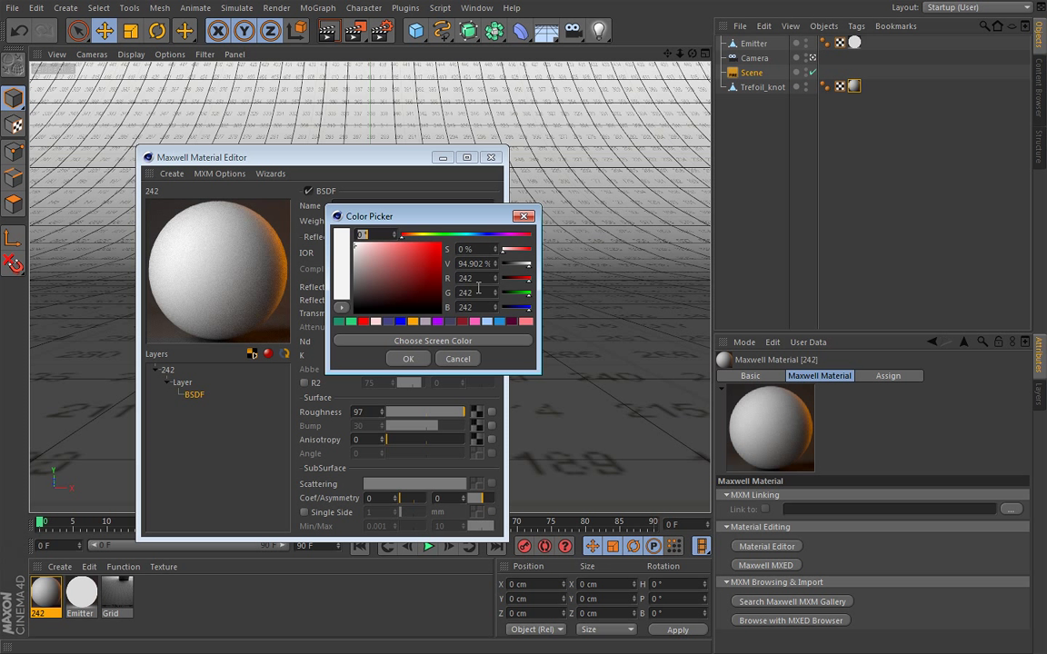
left_click(465, 292)
type("0")
left_click(480, 306)
type("0")
left_click(475, 279)
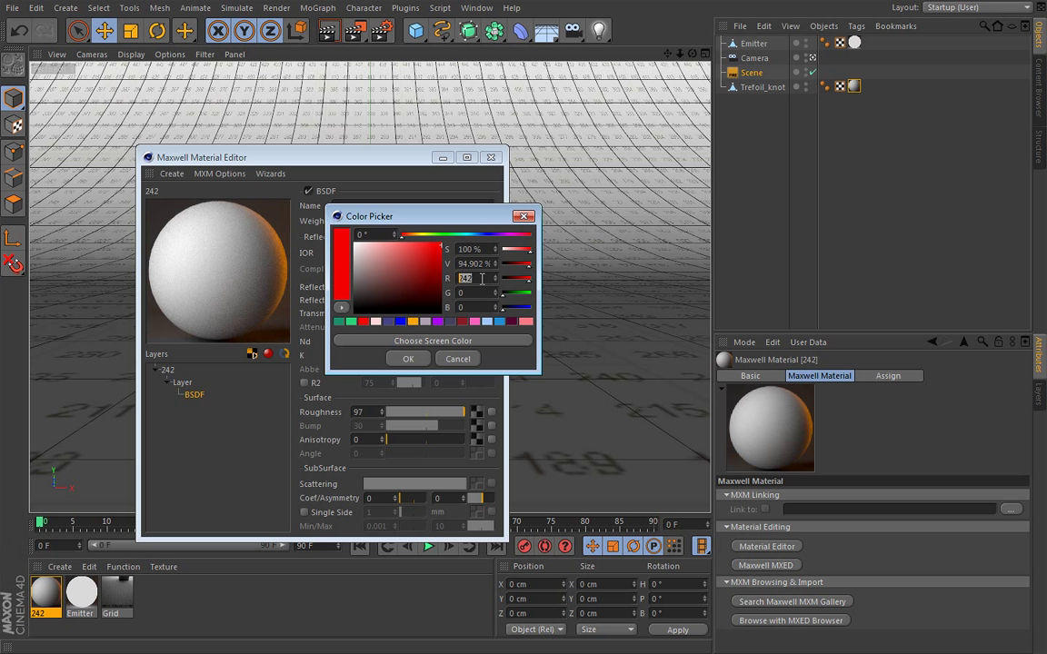
type("200")
left_click(472, 293)
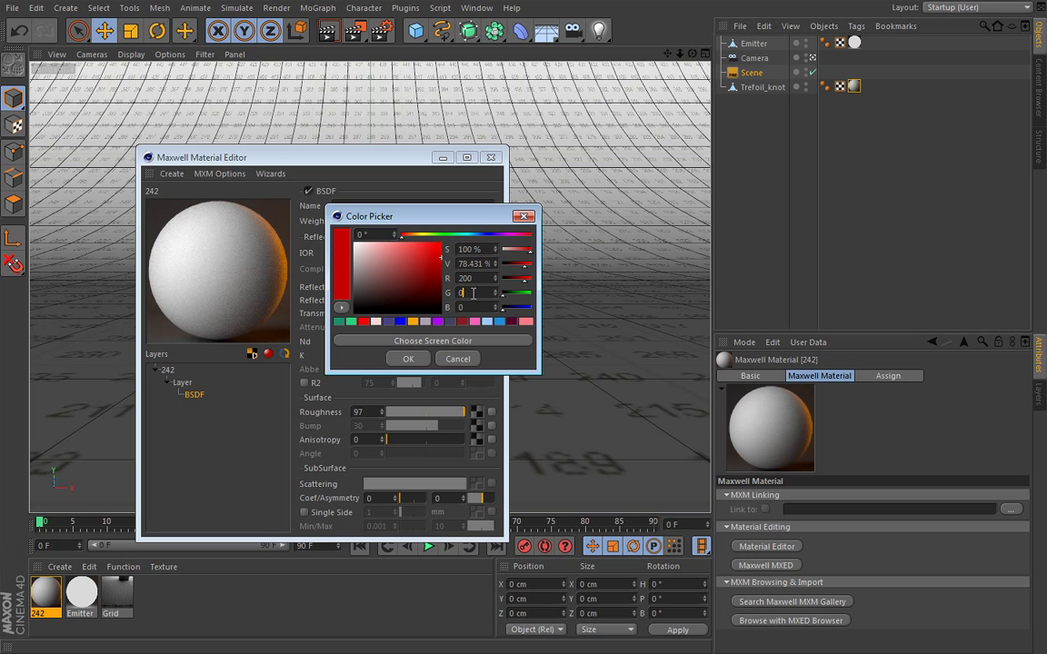
left_click(408, 359)
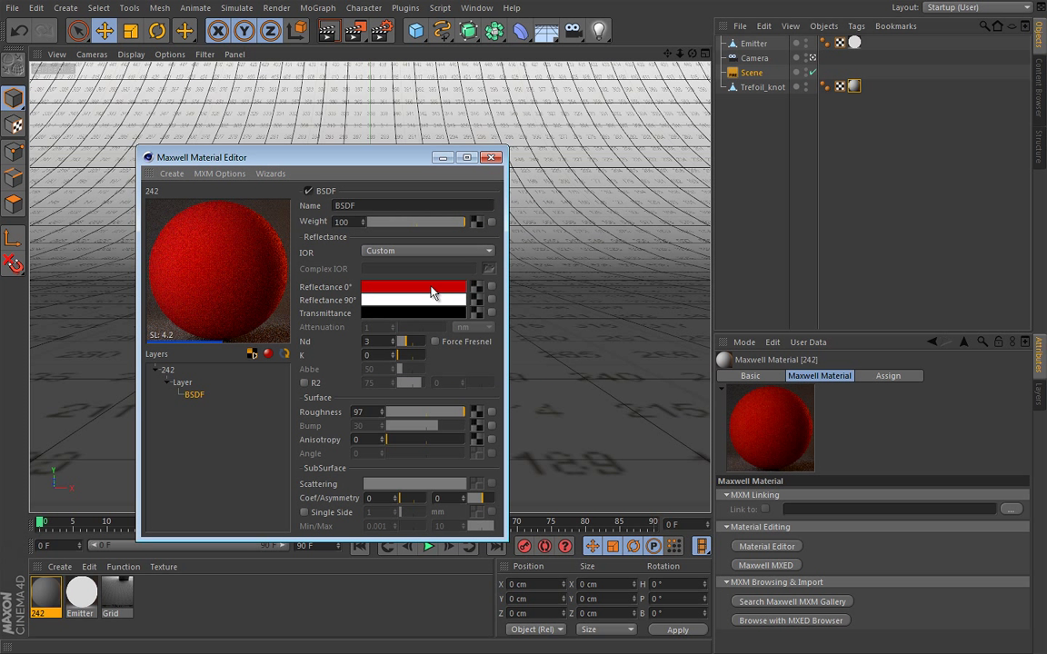
Copy the red colour onto Reflectance 90° and close the material editor.
left_click_drag(431, 310, 400, 301)
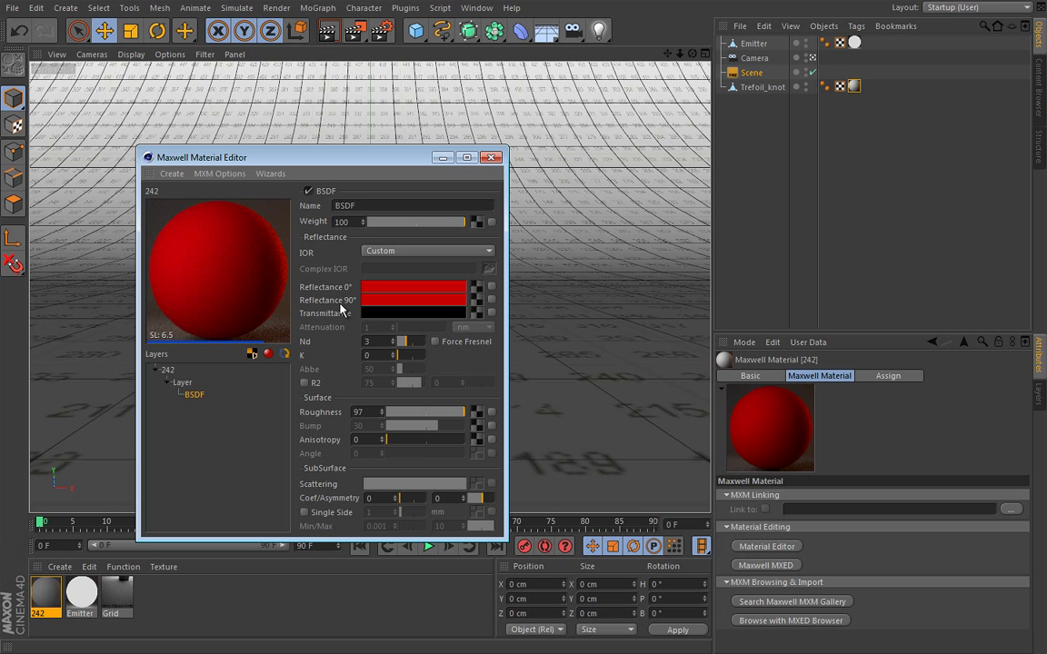
left_click(491, 159)
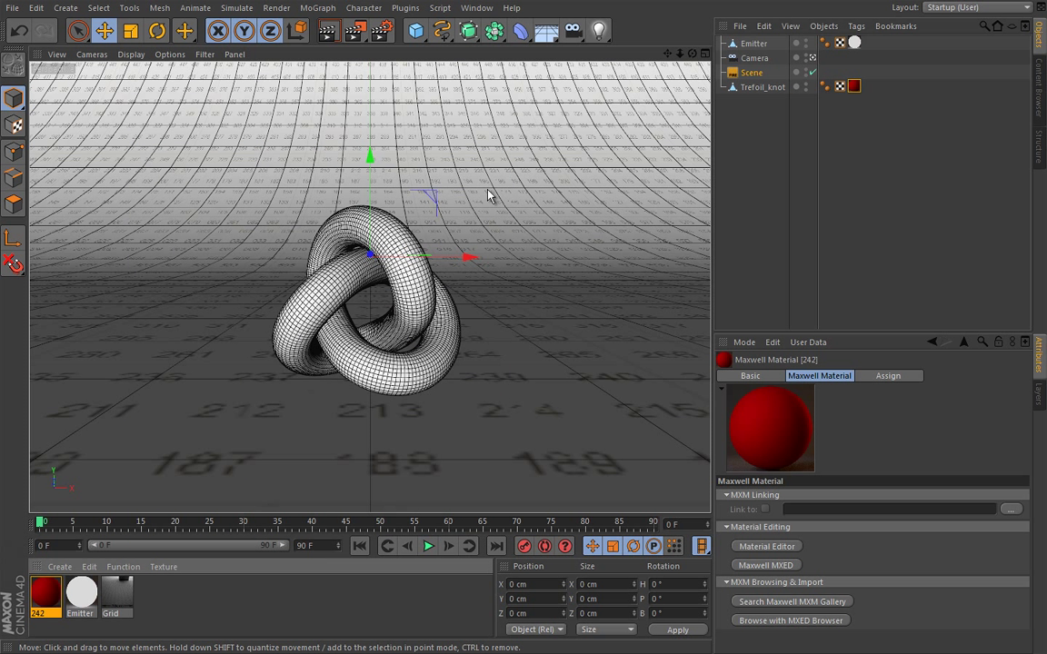
left_click(734, 73)
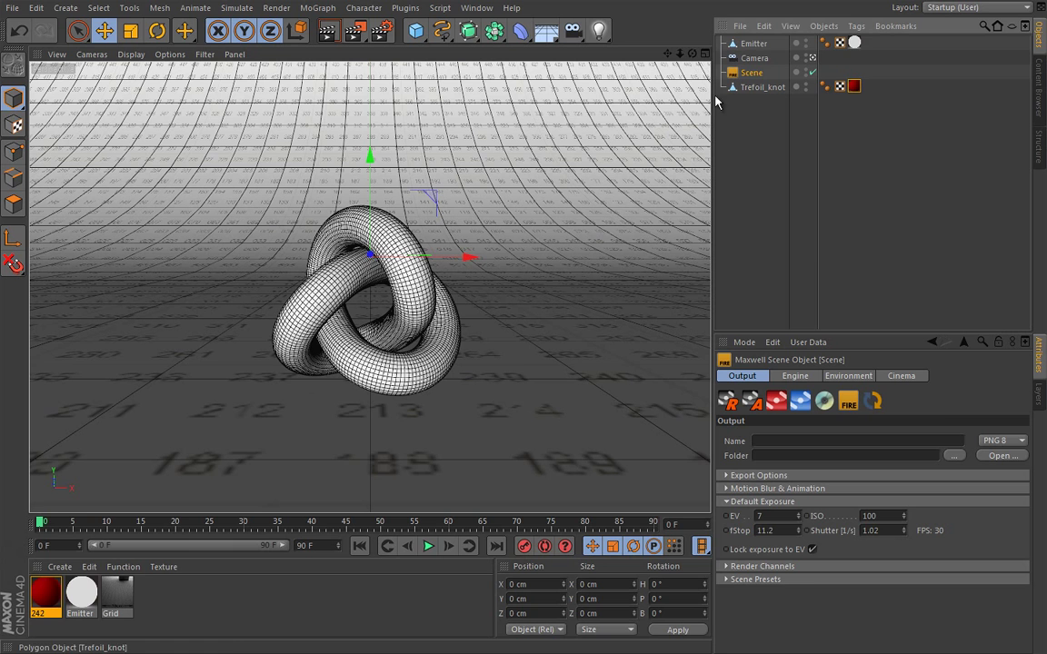
Render the red knot as 10_Calibration_06.mxs to sampling level 10.77, then stop and close Maxwell.
left_click(727, 401)
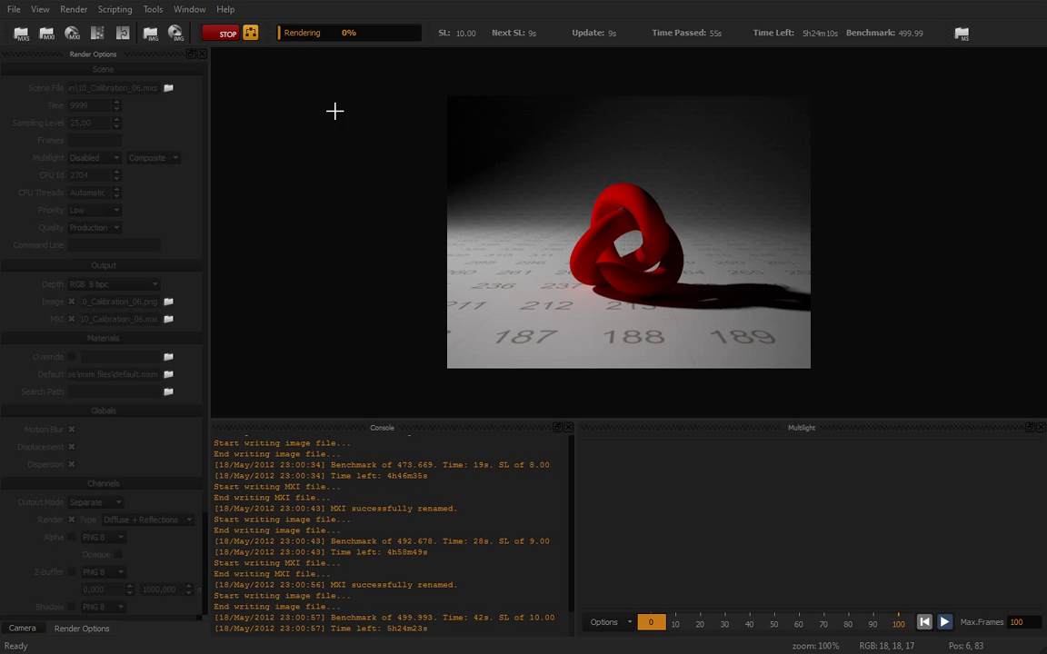
left_click(228, 33)
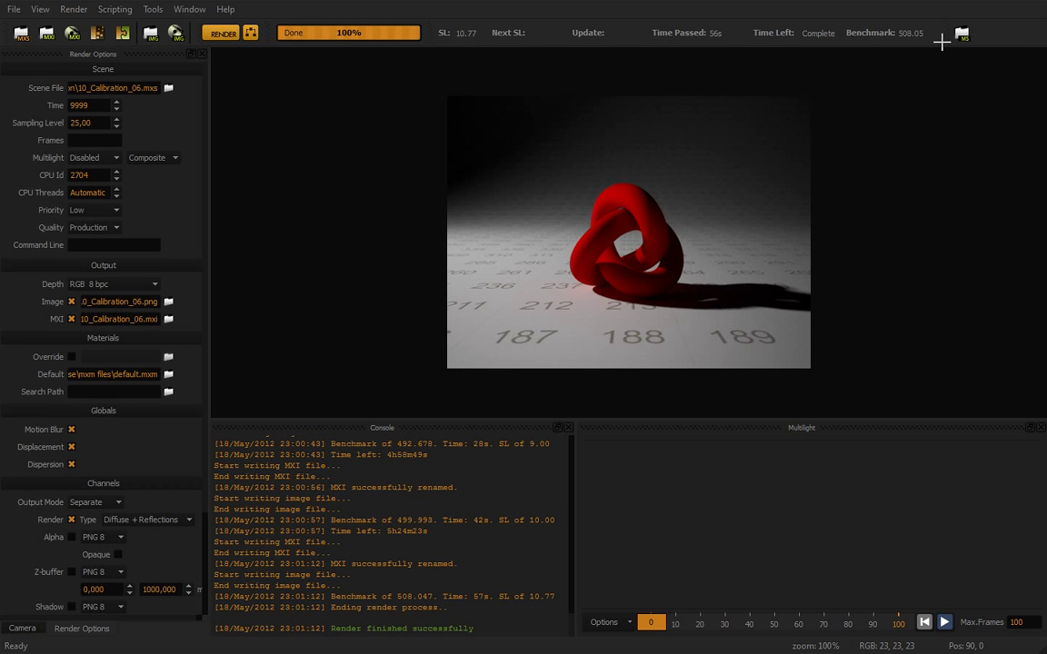
left_click(930, 2)
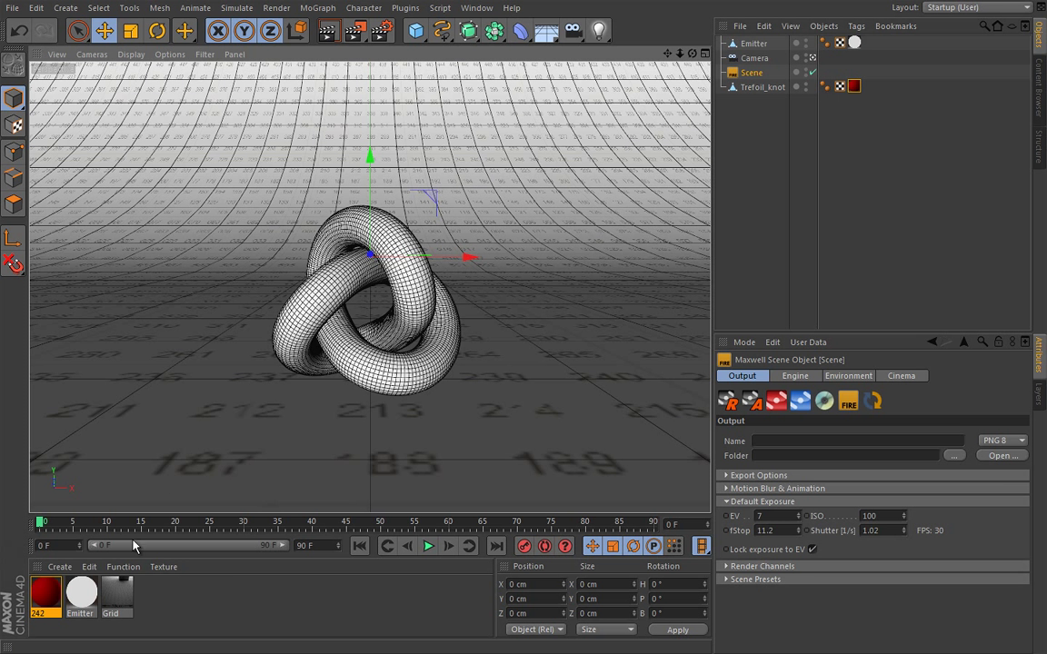
Open material 242 and review its overall and BSDF layer properties, including the Roughness texture slot.
double_click(50, 593)
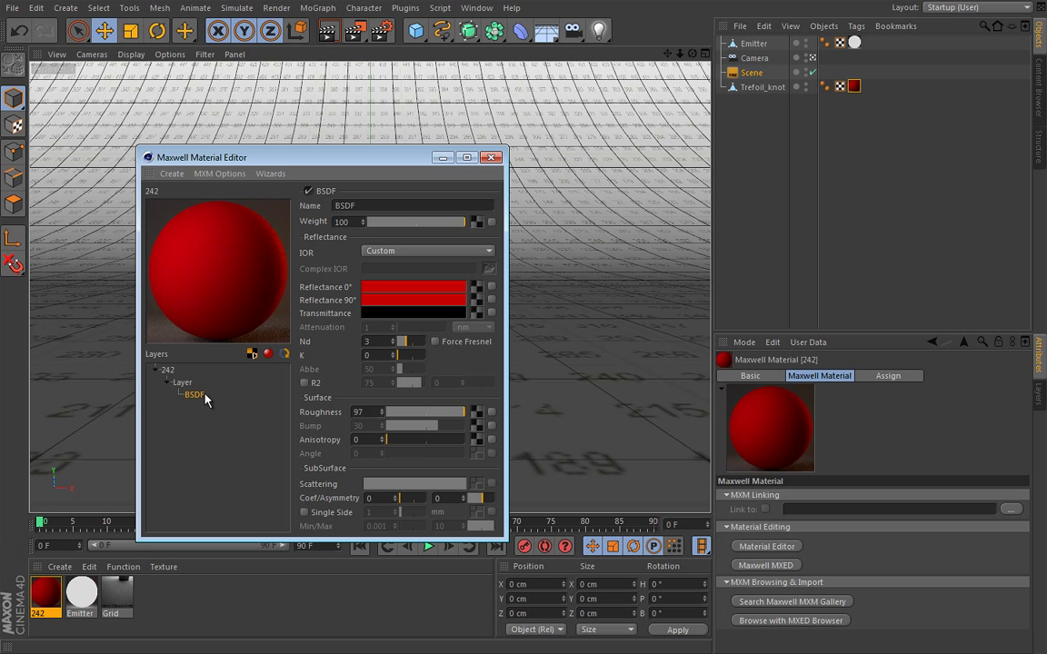
right_click(168, 371)
left_click(194, 378)
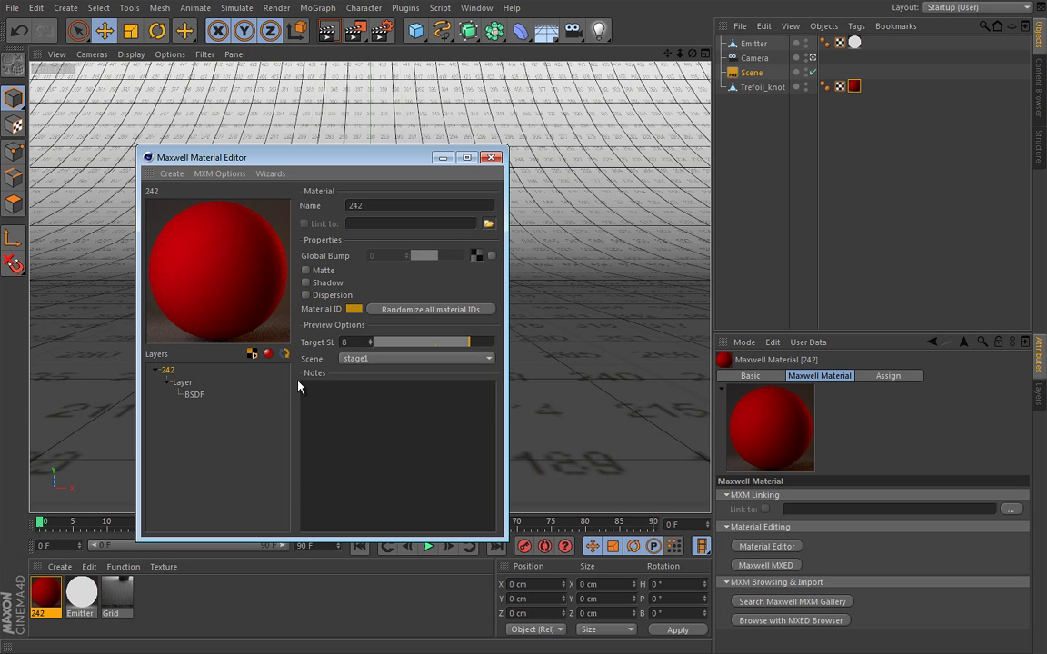
left_click(195, 395)
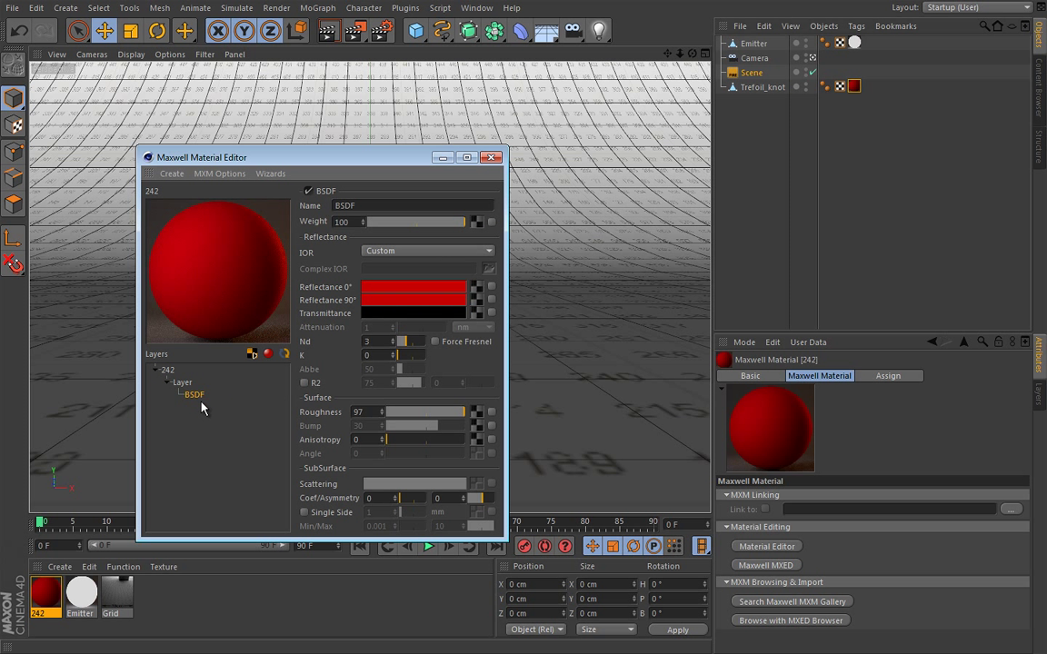
left_click(475, 412)
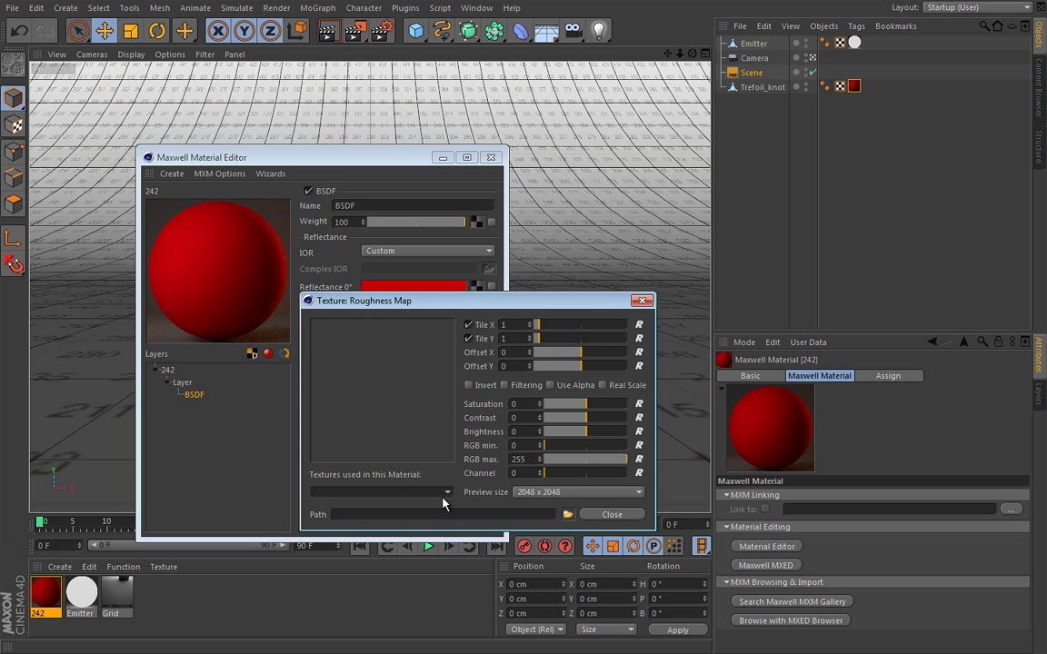
left_click(611, 514)
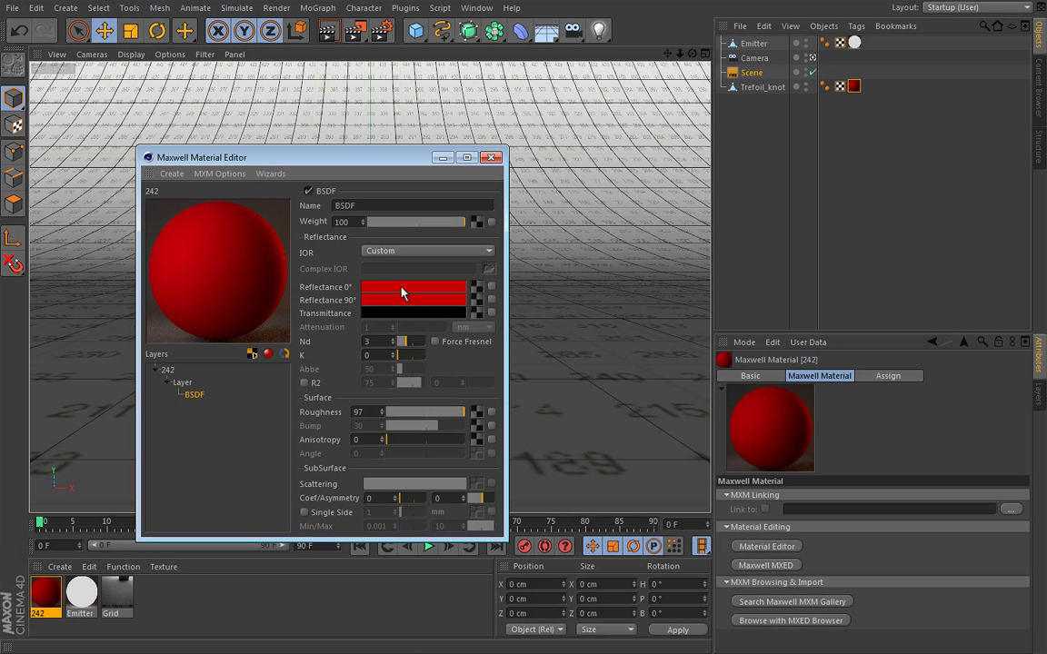